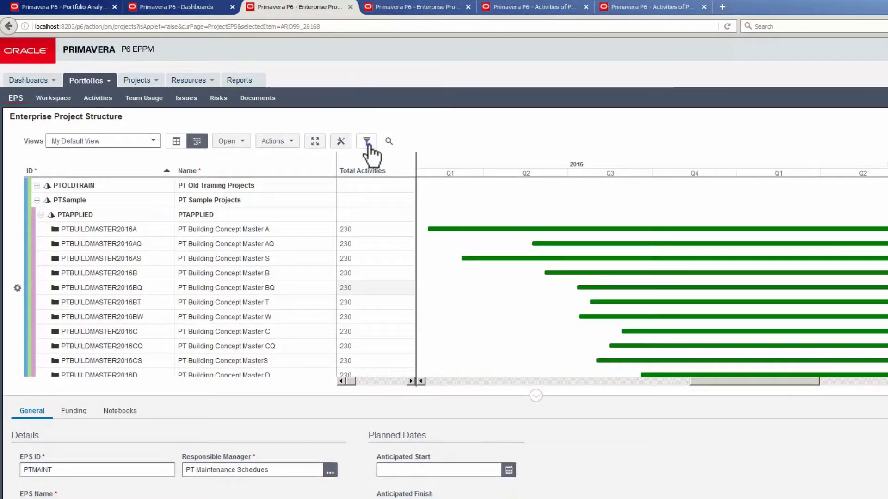
Step: Open the Filter dropdown on the Enterprise Project Structure toolbar
{"action": "left_click", "coordinate": [367, 142]}
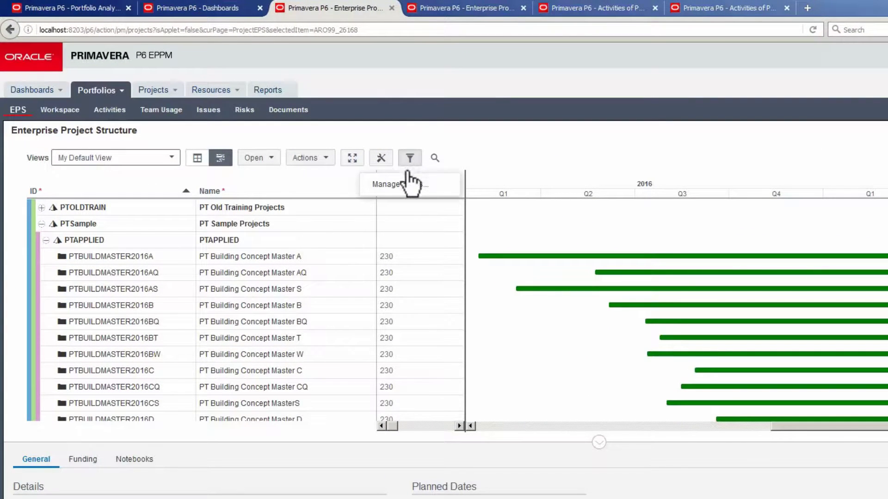
Step: Add New Filter 1 under Global with a rule testing Prescience AUS Region
{"action": "left_click", "coordinate": [407, 184]}
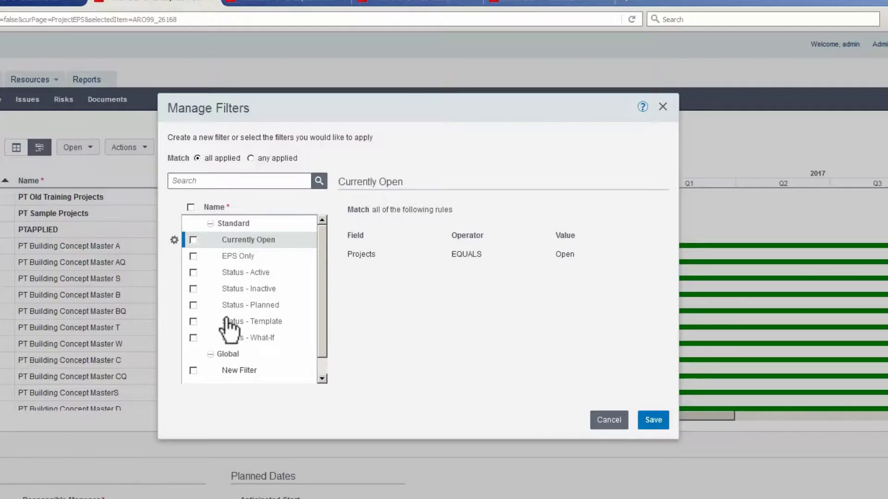
{"action": "left_click", "coordinate": [227, 361]}
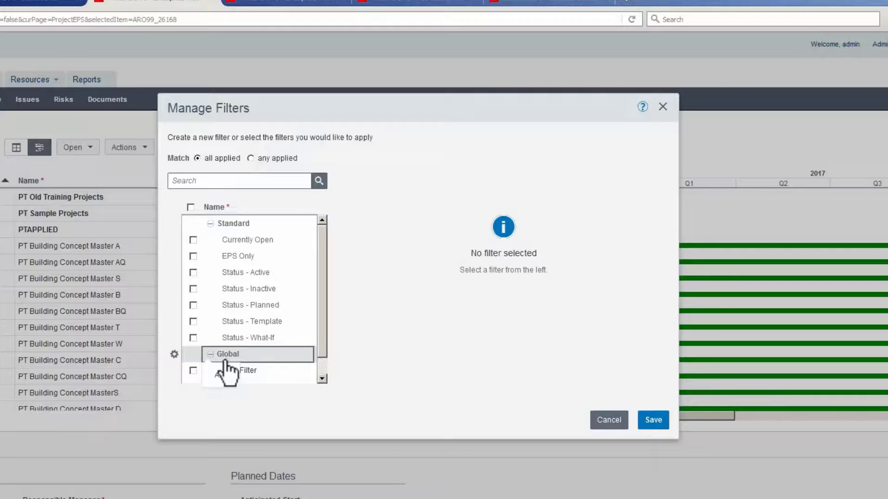
{"action": "left_click", "coordinate": [221, 379]}
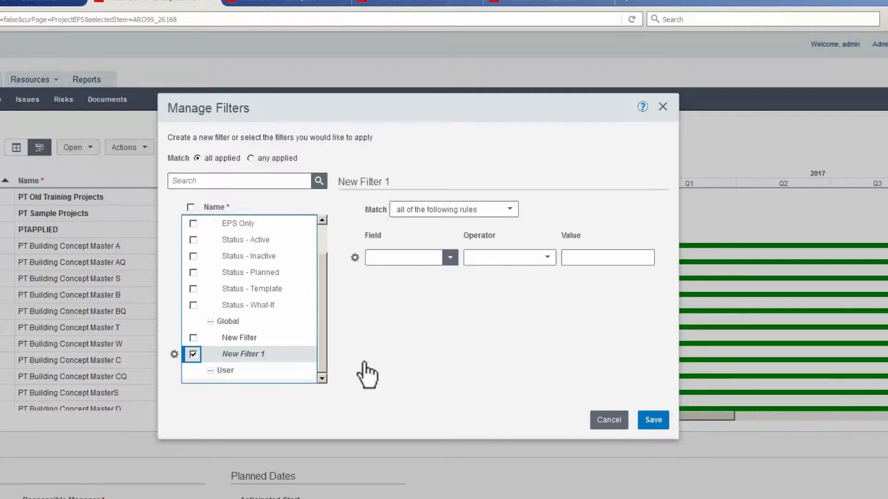
{"action": "left_click", "coordinate": [450, 258]}
{"action": "scroll", "coordinate": [396, 354], "scroll_direction": "down", "scroll_amount": 5}
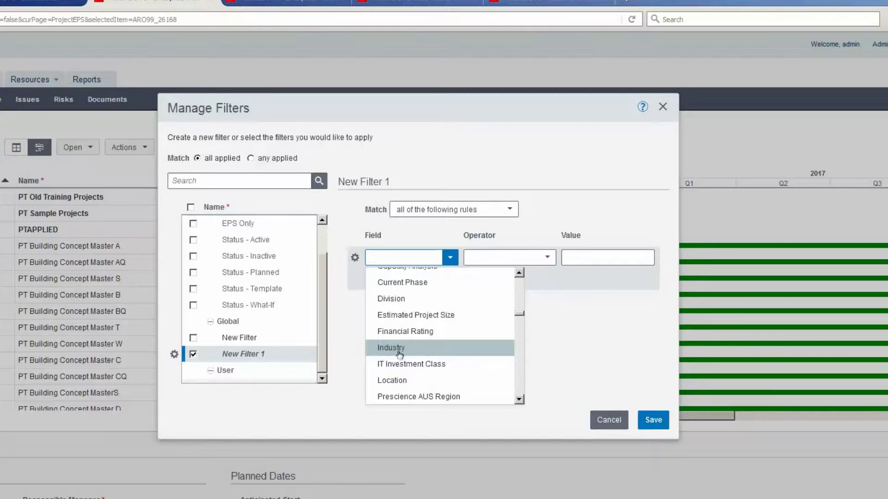
{"action": "scroll", "coordinate": [396, 354], "scroll_direction": "down", "scroll_amount": 1}
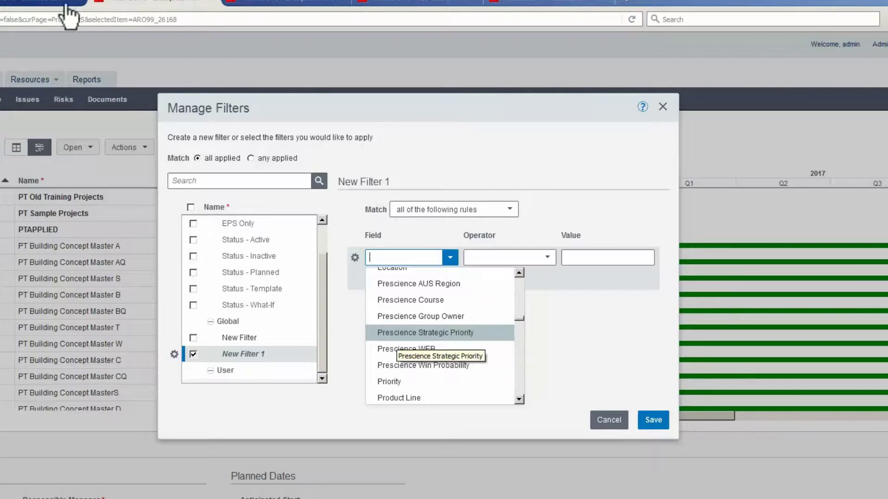
{"action": "left_click", "coordinate": [398, 284]}
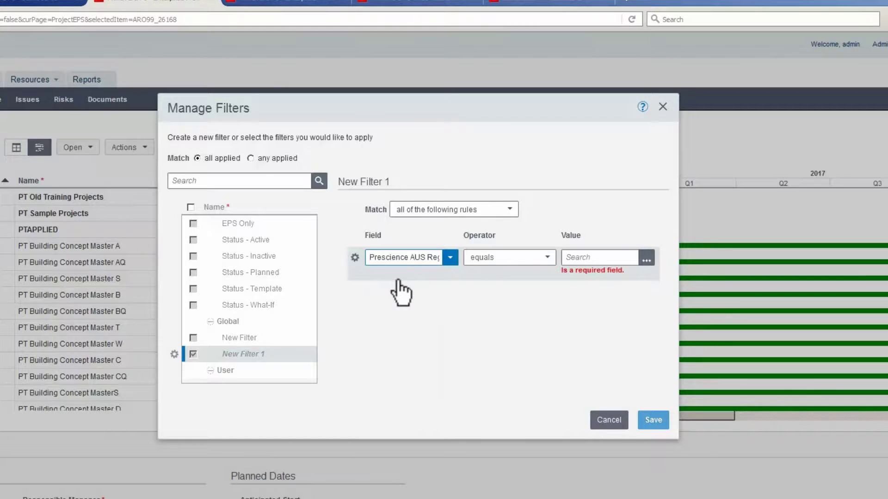
Step: Assign QLD-Queensland as the rule value, rename the filter 'Queensland' and save it
{"action": "left_click", "coordinate": [646, 260]}
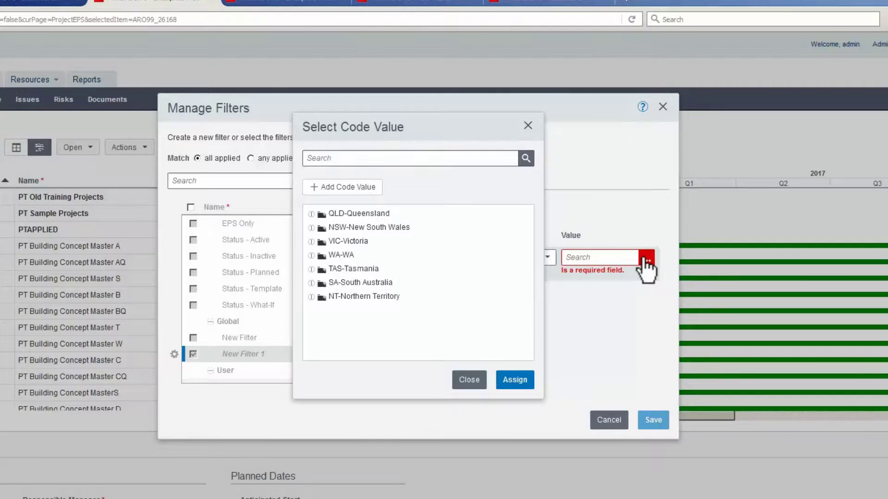
{"action": "left_click", "coordinate": [353, 213]}
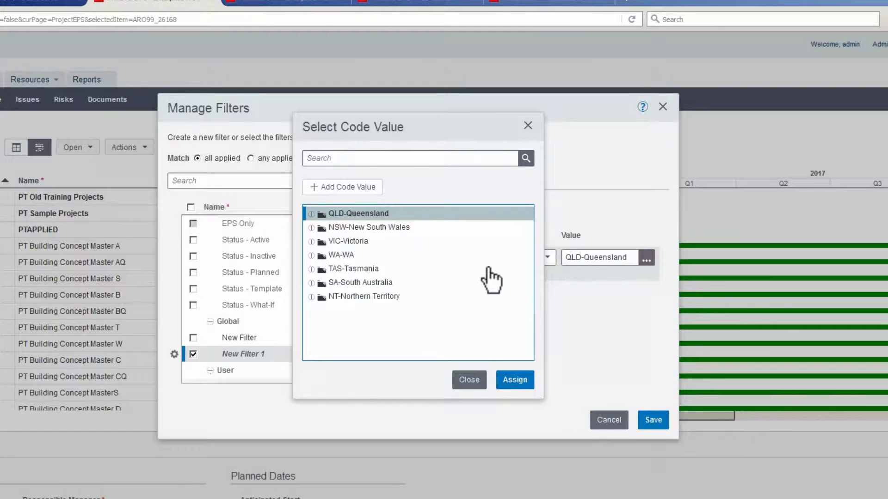
{"action": "left_click", "coordinate": [517, 380]}
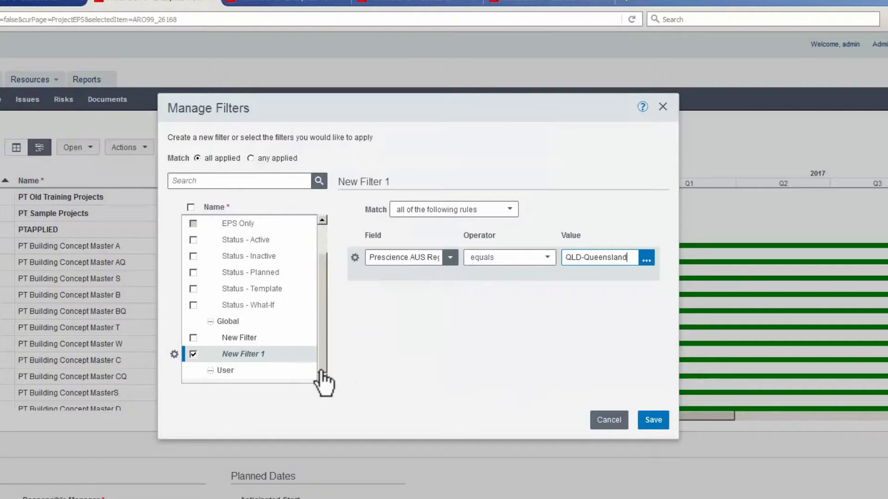
{"action": "left_click", "coordinate": [278, 358]}
{"action": "type", "text": "Queensland"}
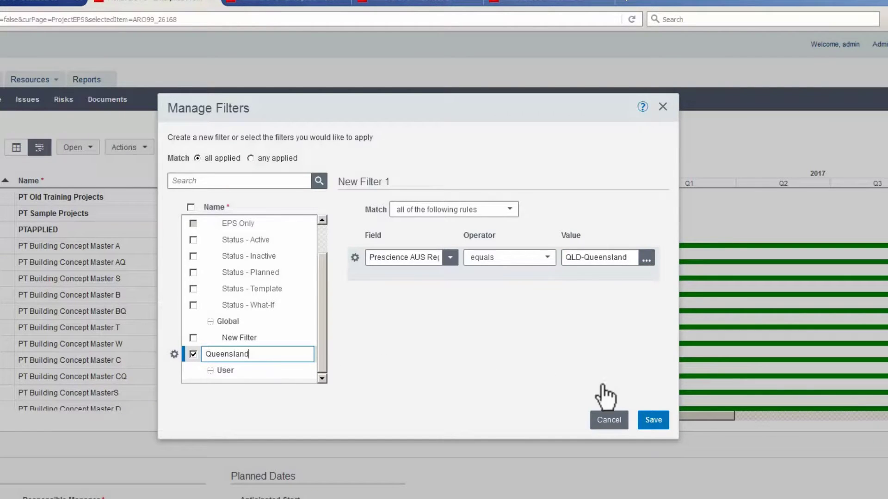
{"action": "left_click", "coordinate": [650, 426]}
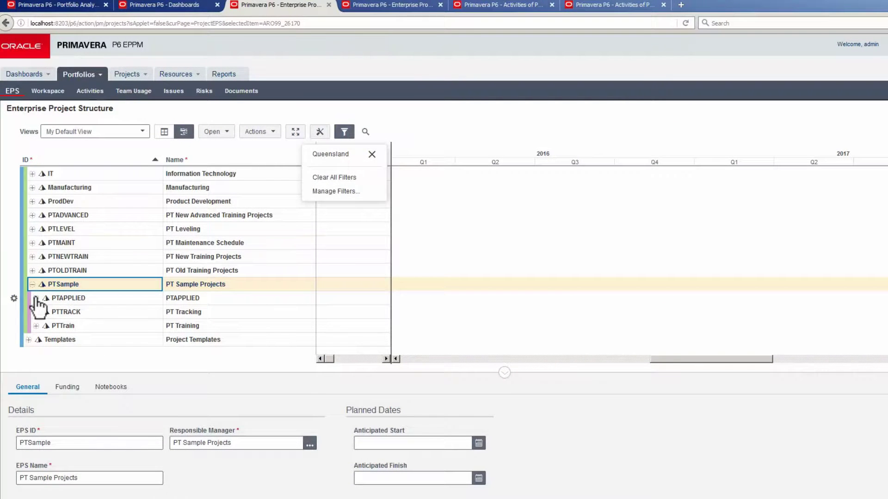
Step: Expand PTAPPLIED to check the filtered projects, then move to the Classic View EPS tab
{"action": "left_click", "coordinate": [36, 299]}
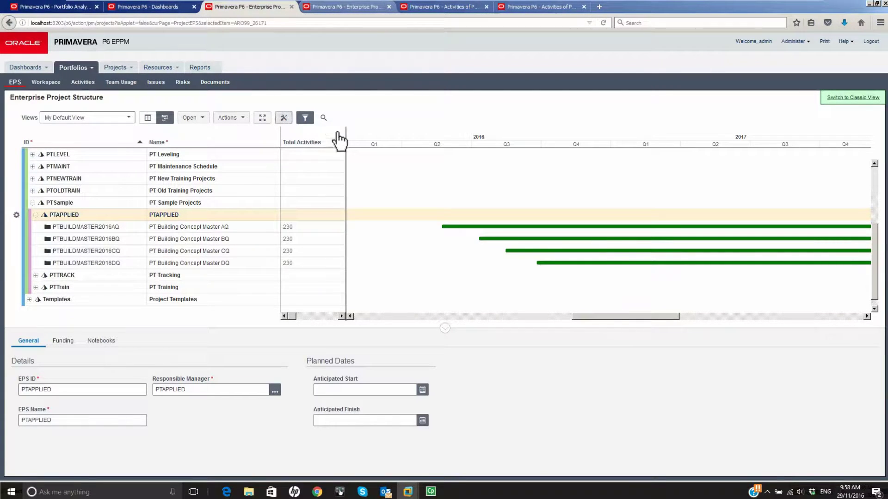
{"action": "left_click", "coordinate": [365, 14]}
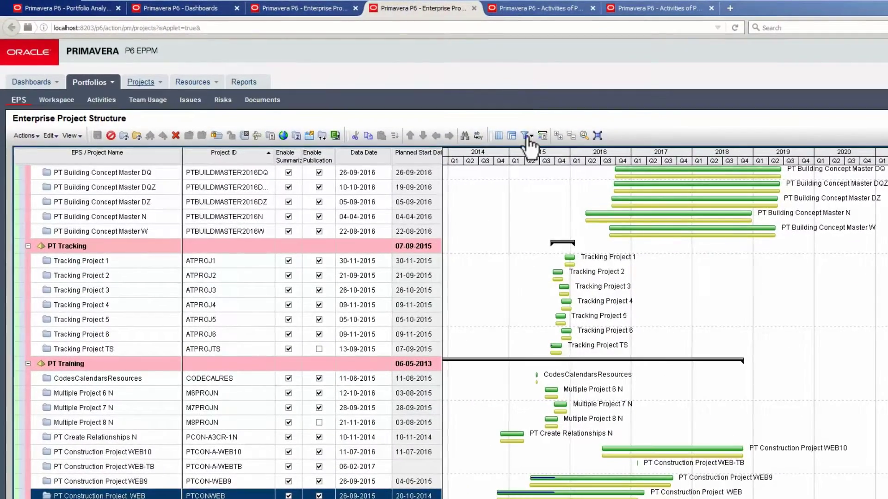
Step: Create a new Global filter named 'Queensland' from the classic Filters list
{"action": "left_click", "coordinate": [527, 136]}
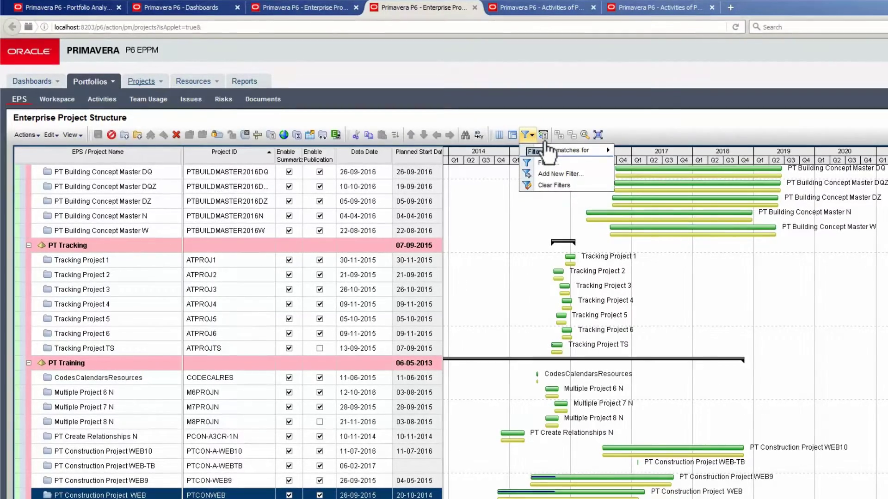
{"action": "left_click", "coordinate": [545, 162]}
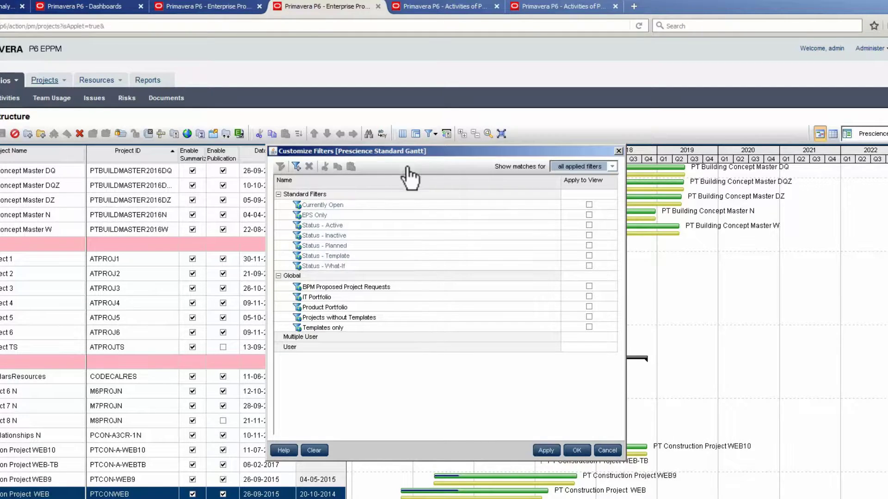
{"action": "left_click", "coordinate": [306, 276]}
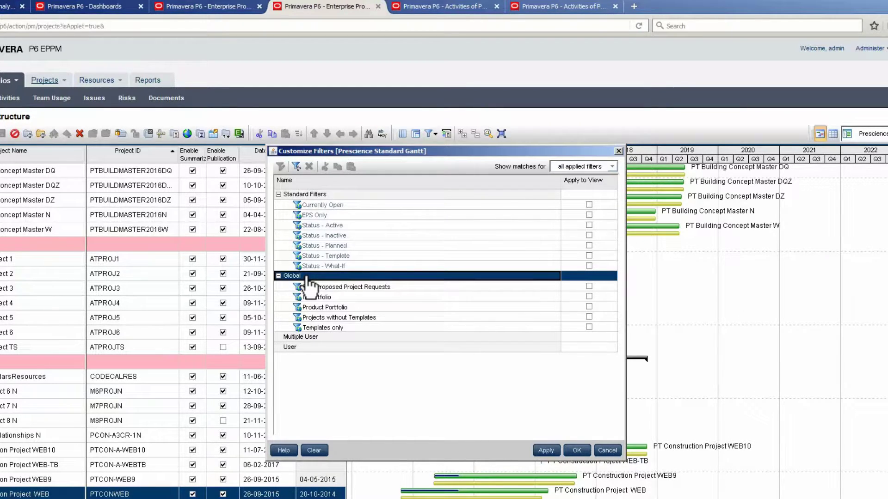
{"action": "left_click", "coordinate": [296, 166]}
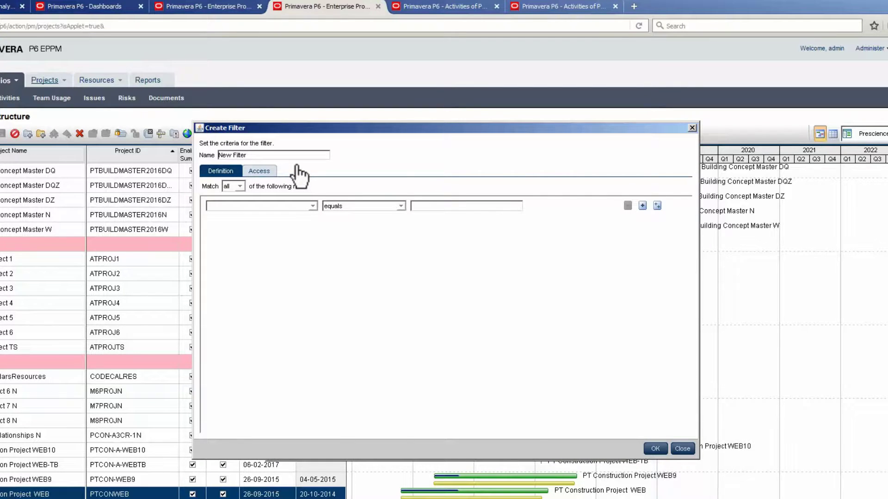
{"action": "triple_click", "coordinate": [259, 155]}
{"action": "type", "text": "Queensland"}
Step: Give the filter the rule Prescience AUS Region equals QLD - Queensland and confirm it
{"action": "left_click", "coordinate": [312, 207]}
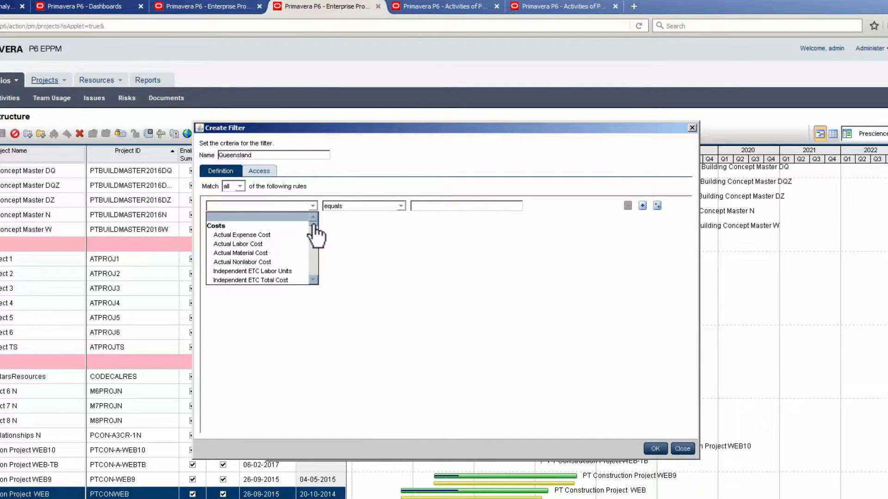
{"action": "left_click_drag", "start_coordinate": [314, 226], "coordinate": [314, 242]}
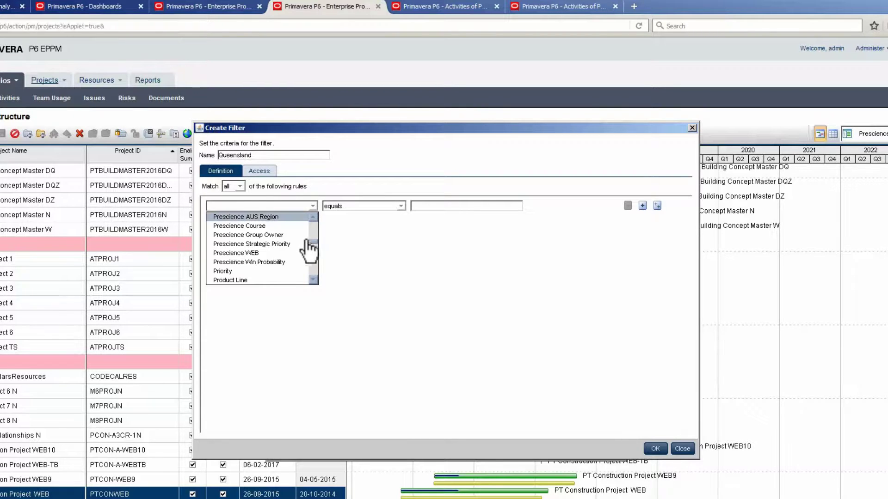
{"action": "left_click", "coordinate": [296, 218]}
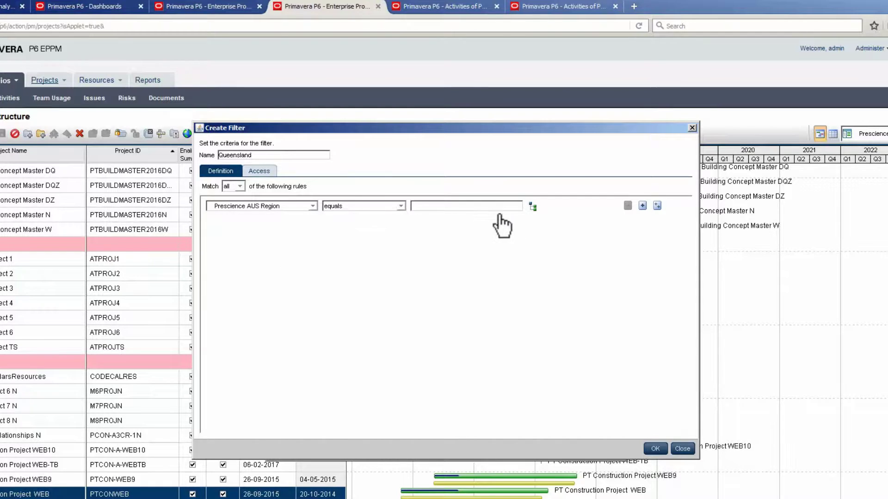
{"action": "left_click", "coordinate": [533, 206]}
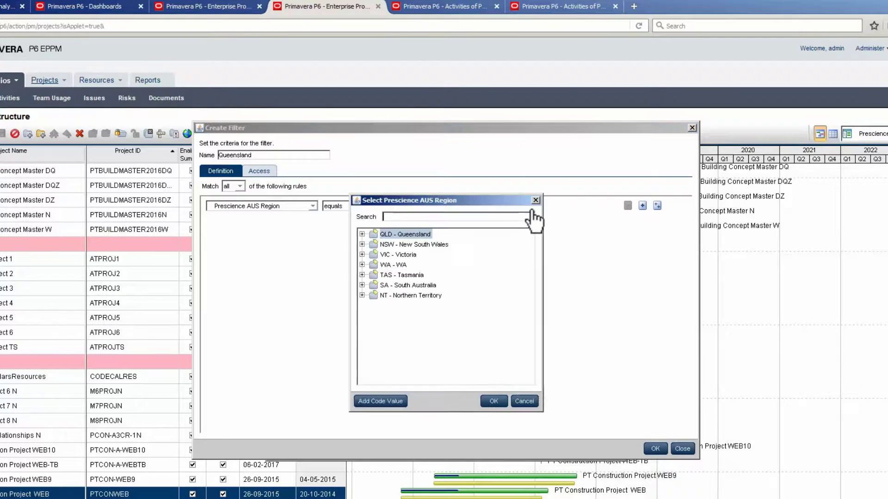
{"action": "left_click", "coordinate": [410, 234]}
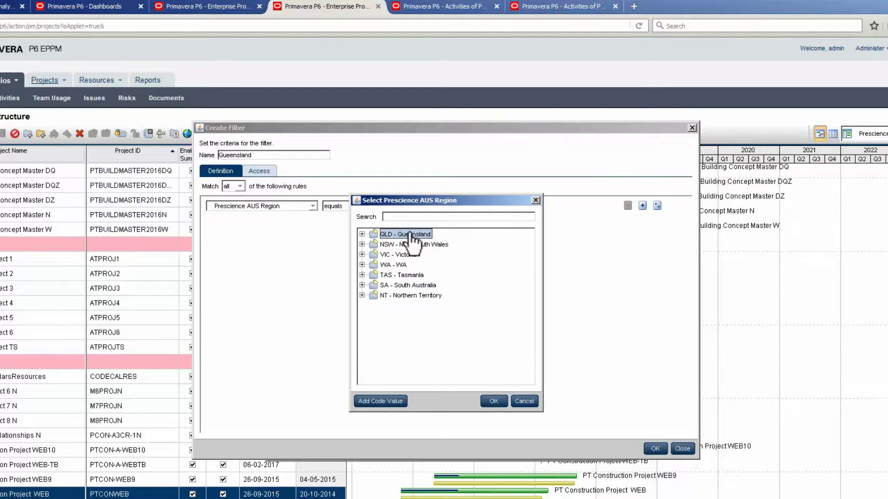
{"action": "left_click", "coordinate": [493, 401]}
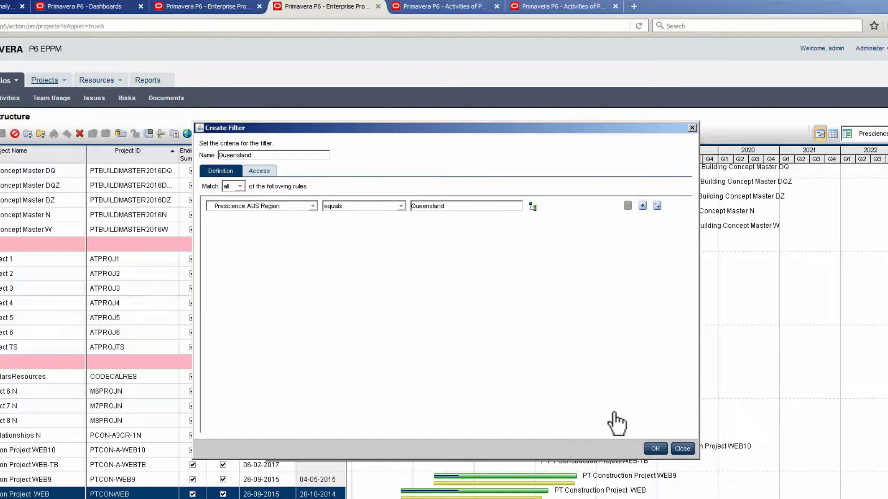
{"action": "left_click", "coordinate": [655, 450]}
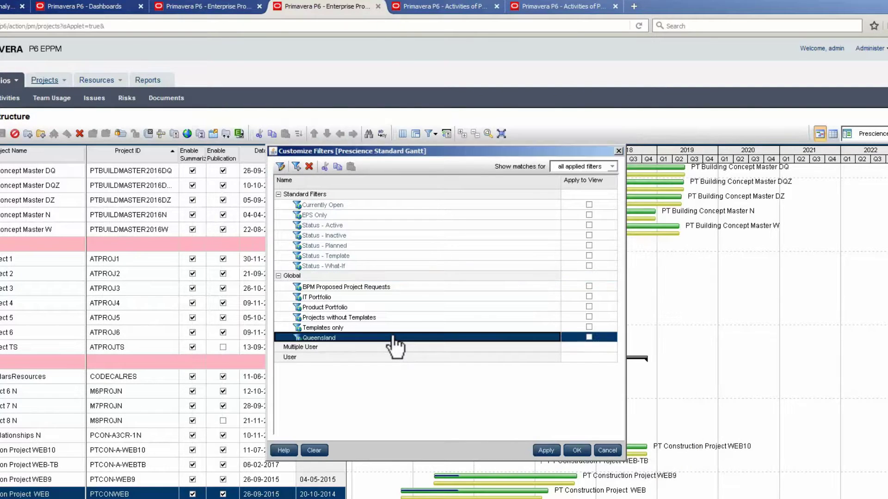
Step: Apply the Queensland filter and set the EPS grouping bands to 'Hide if empty'
{"action": "left_click", "coordinate": [588, 337]}
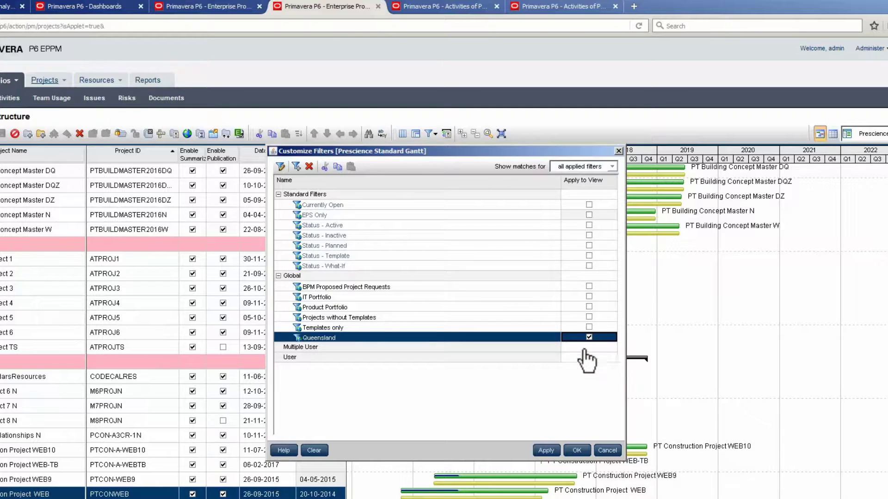
{"action": "left_click", "coordinate": [577, 450]}
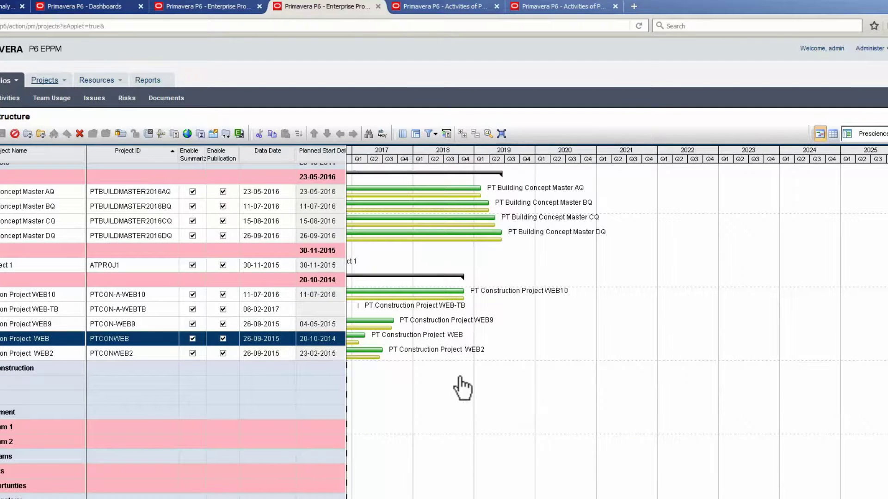
{"action": "left_click", "coordinate": [416, 135]}
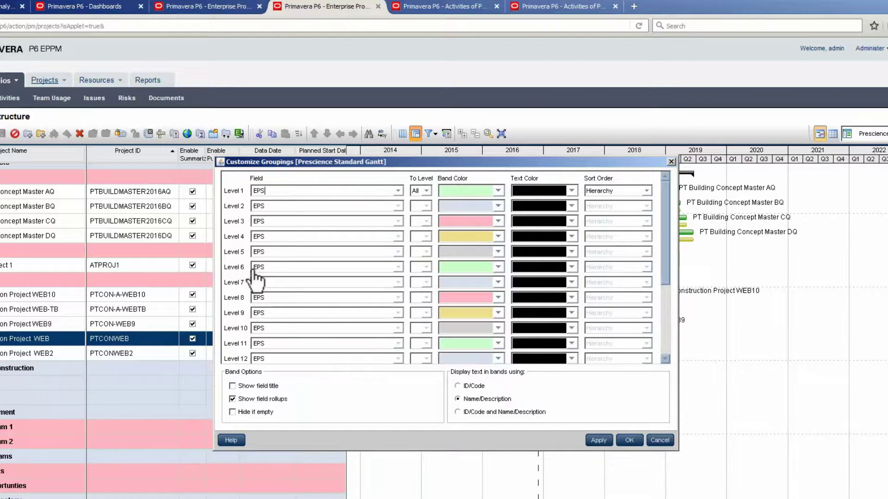
{"action": "left_click", "coordinate": [233, 412]}
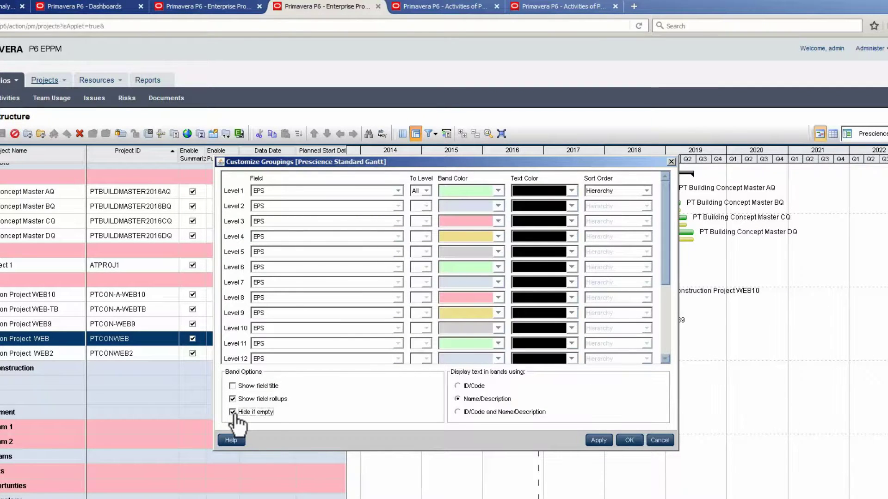
{"action": "left_click", "coordinate": [629, 441]}
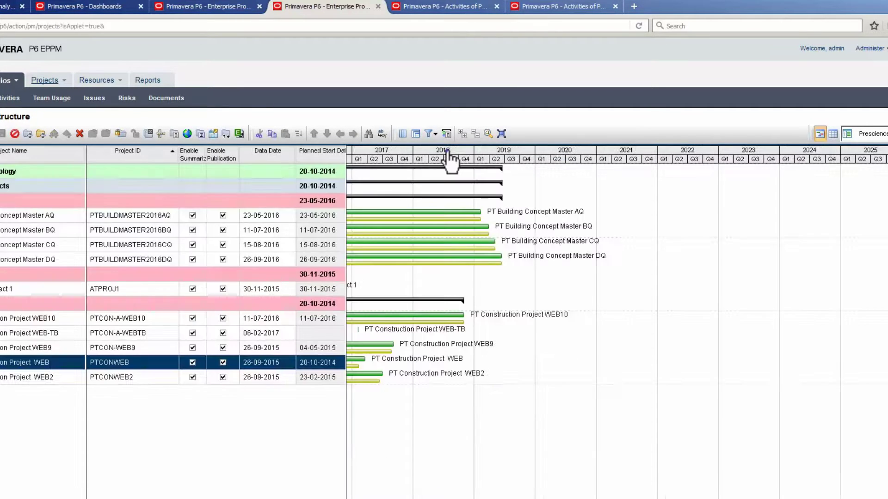
{"action": "left_click_drag", "start_coordinate": [447, 160], "coordinate": [596, 184]}
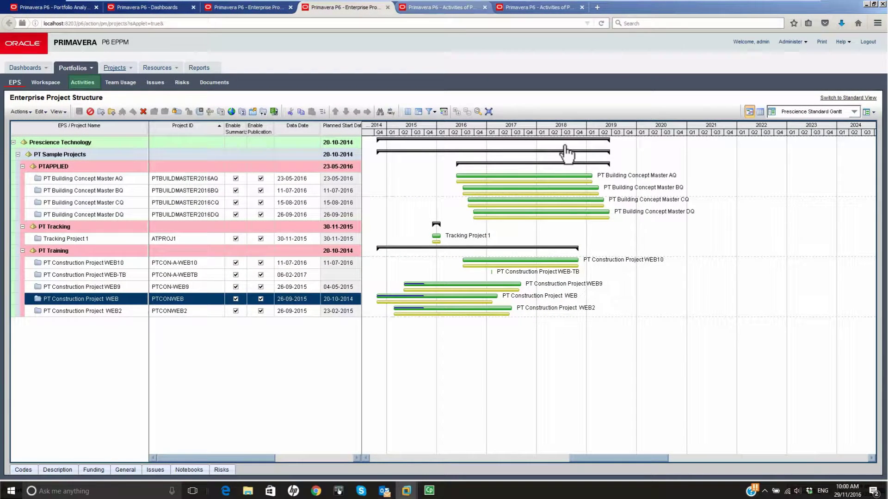
Step: In the PT Construction Project WEB activities tab, open Customize View's Filtering Edit Filters
{"action": "left_click", "coordinate": [456, 8]}
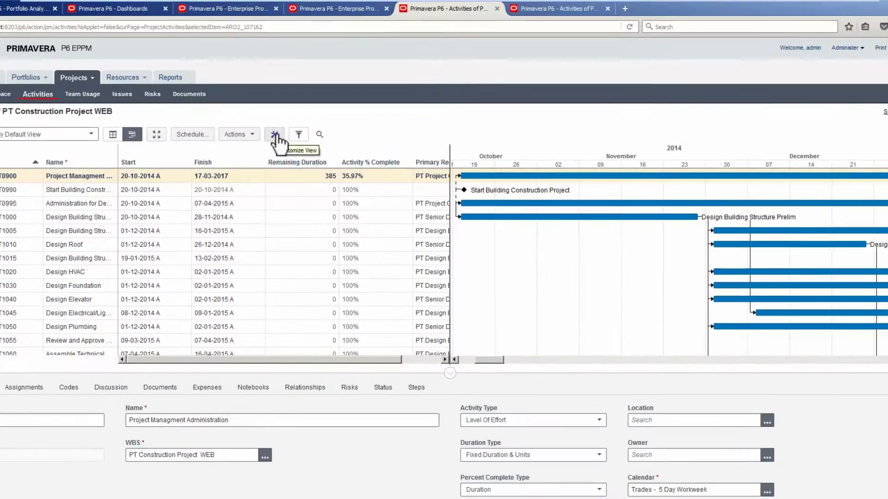
{"action": "left_click", "coordinate": [274, 134]}
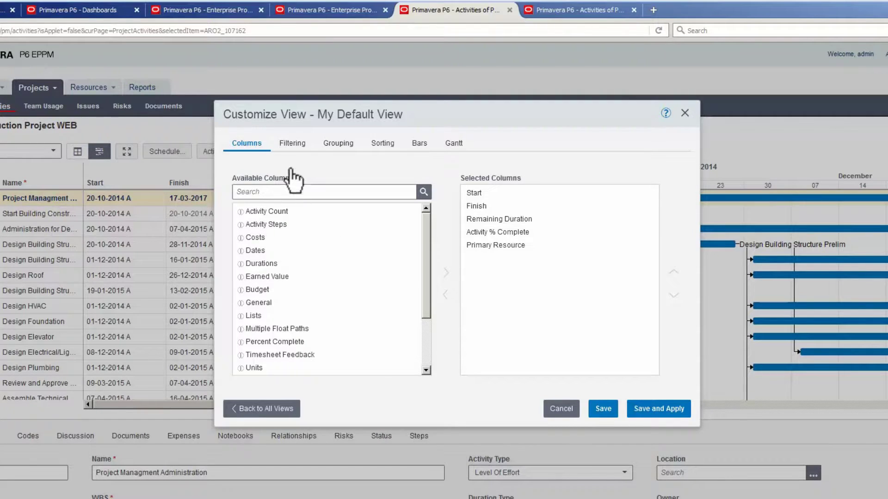
{"action": "left_click", "coordinate": [290, 153]}
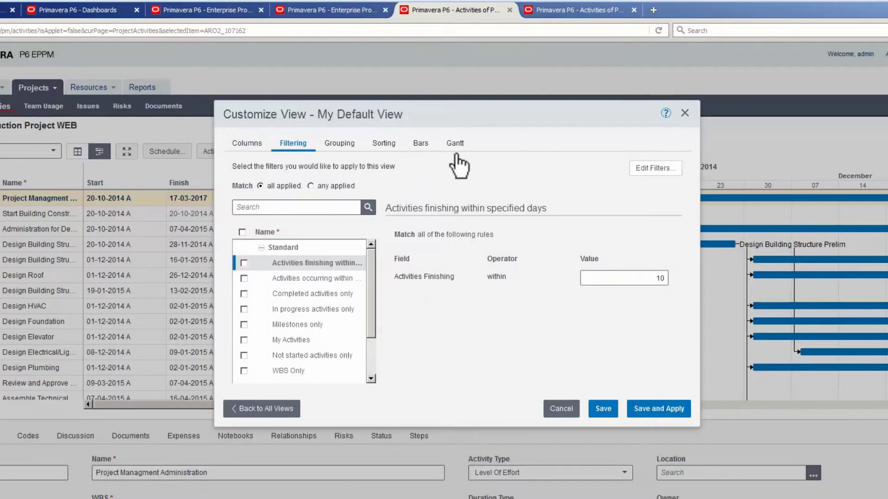
{"action": "left_click", "coordinate": [651, 172]}
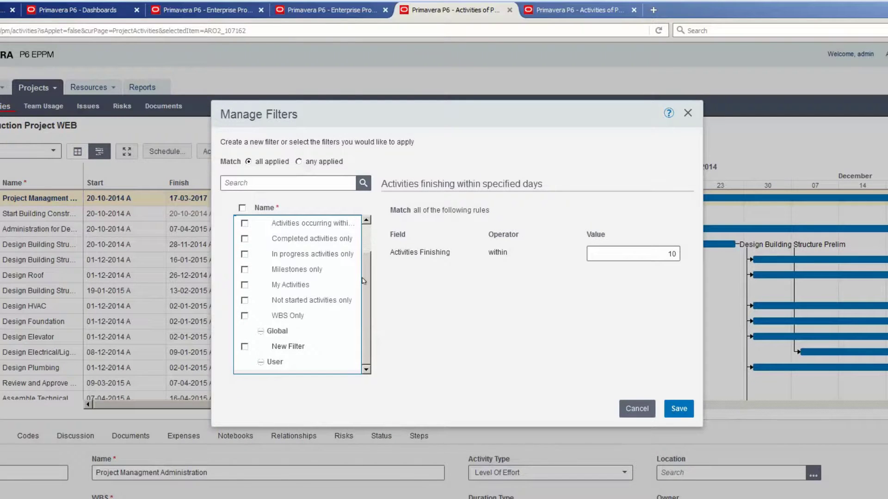
Step: Add a Global filter with rule Activity Status equals In Progress, matching any of the rules
{"action": "left_click", "coordinate": [278, 332]}
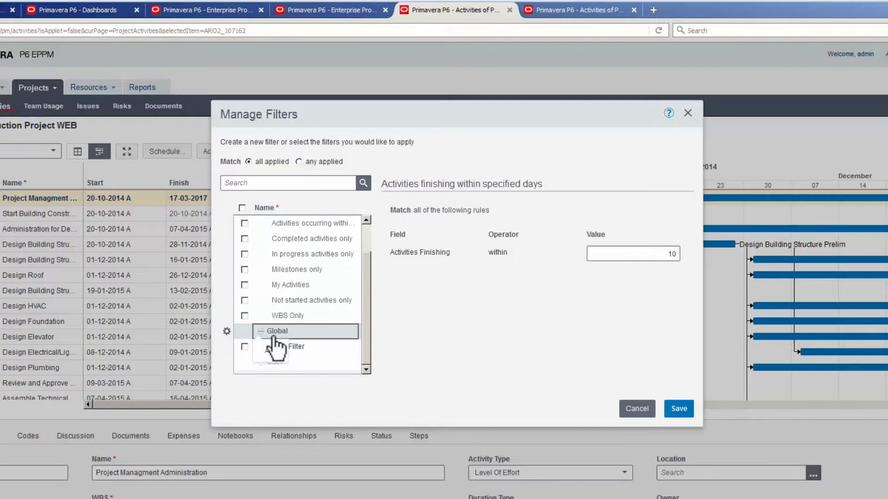
{"action": "left_click", "coordinate": [274, 354]}
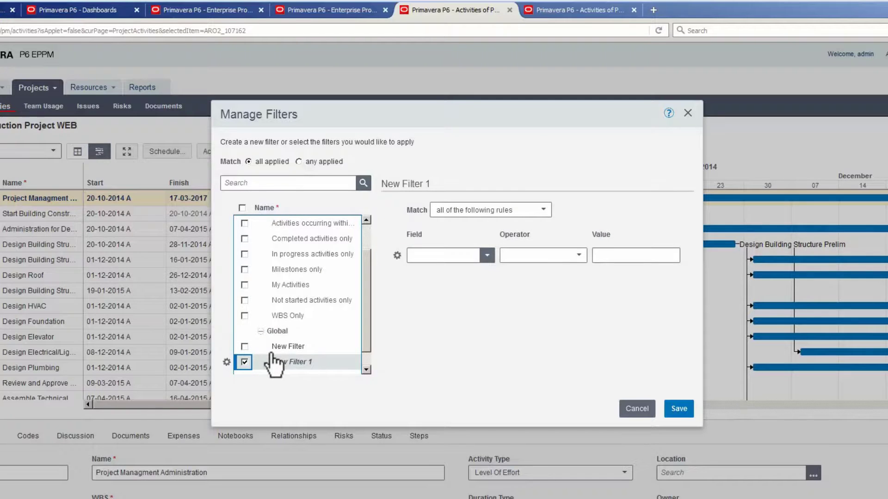
{"action": "left_click", "coordinate": [487, 255]}
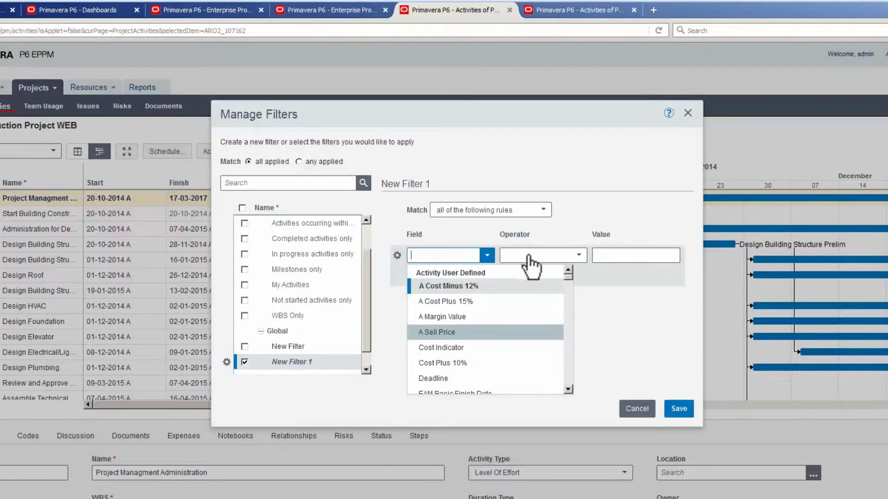
{"action": "scroll", "coordinate": [475, 331], "scroll_direction": "down", "scroll_amount": 10}
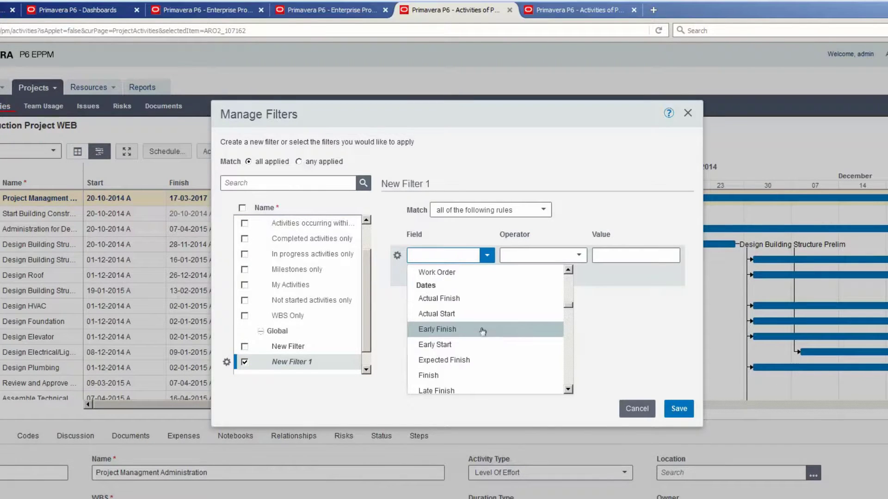
{"action": "scroll", "coordinate": [475, 331], "scroll_direction": "down", "scroll_amount": 3}
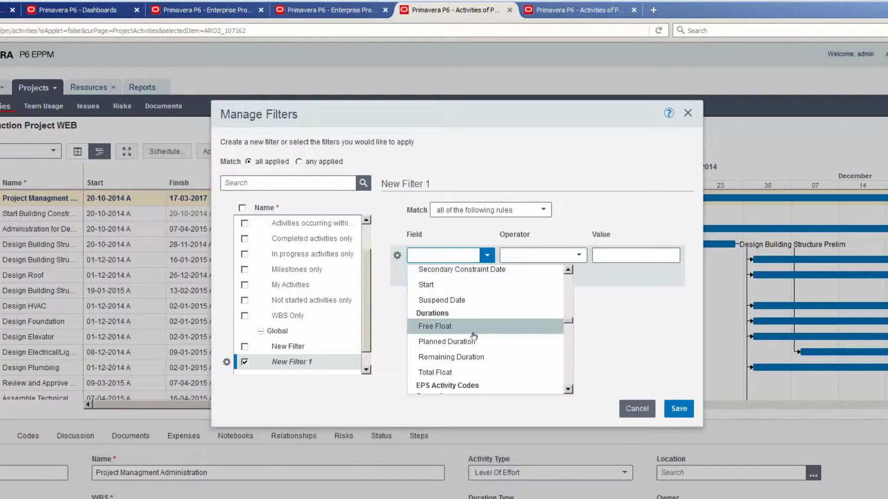
{"action": "scroll", "coordinate": [469, 331], "scroll_direction": "down", "scroll_amount": 1}
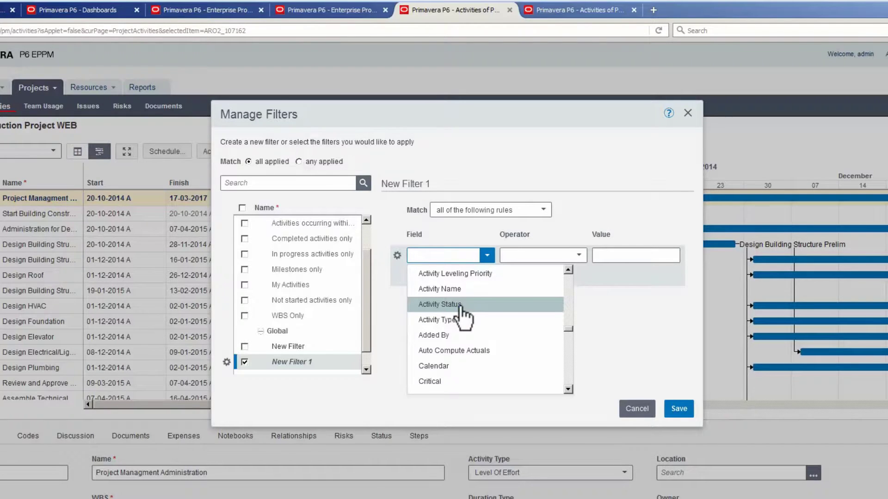
{"action": "left_click", "coordinate": [668, 254]}
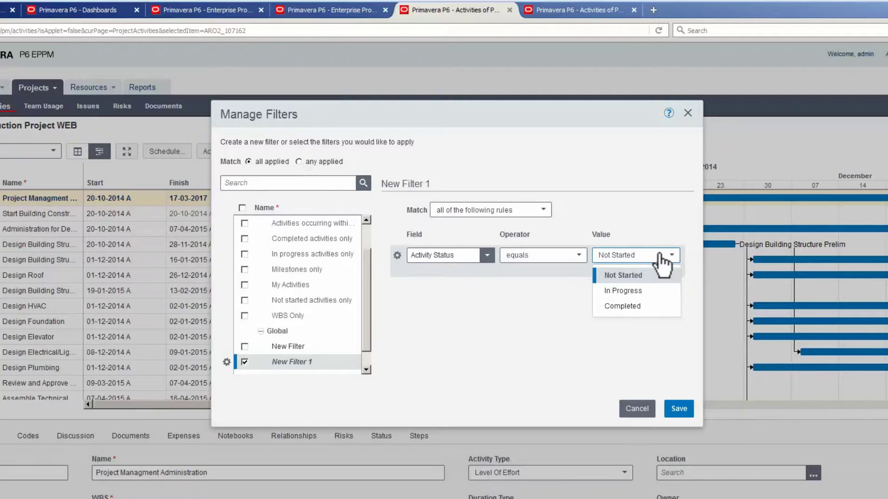
{"action": "left_click", "coordinate": [629, 291]}
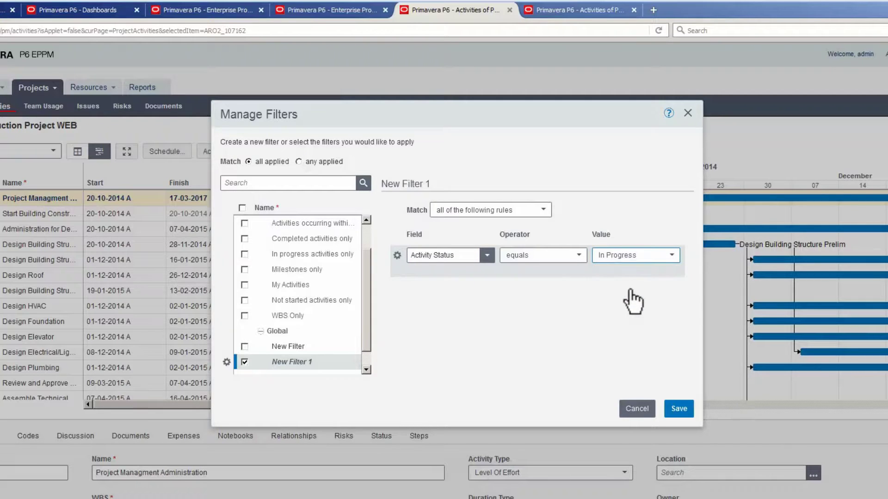
{"action": "left_click", "coordinate": [542, 212]}
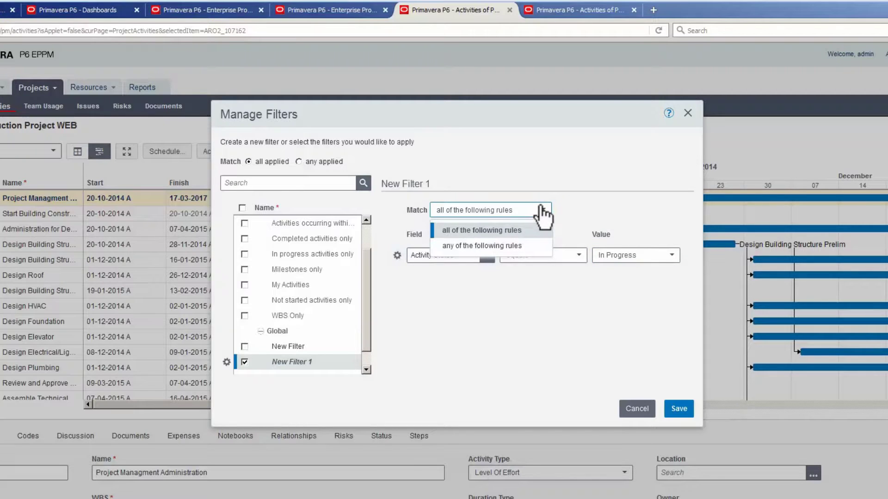
{"action": "left_click", "coordinate": [495, 246]}
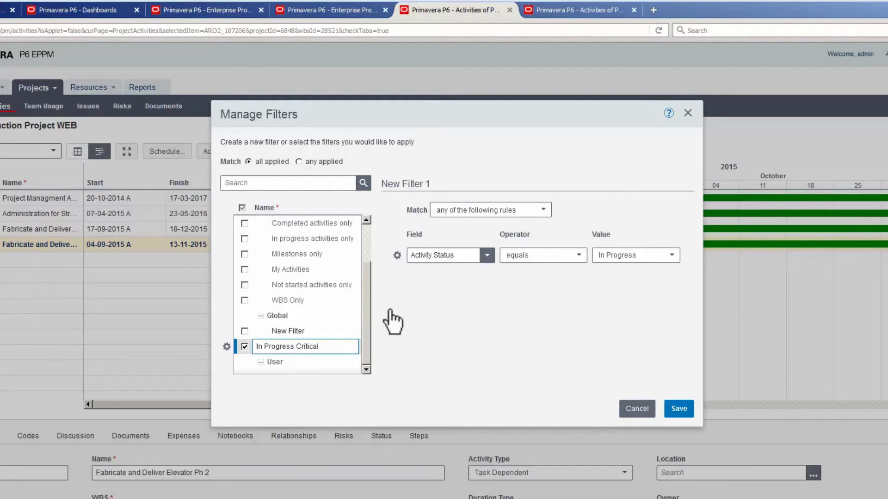
Step: Add a second rule, Critical equals Yes, below the first and save the filter
{"action": "left_click", "coordinate": [397, 255]}
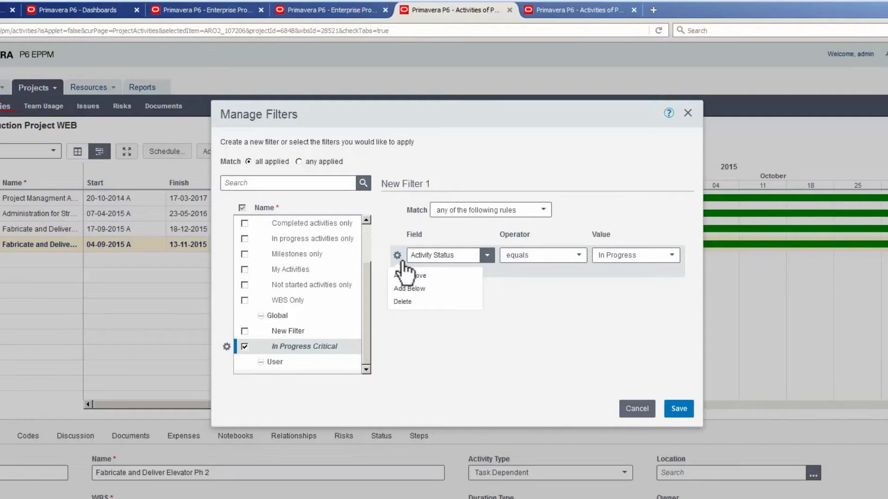
{"action": "left_click", "coordinate": [409, 289]}
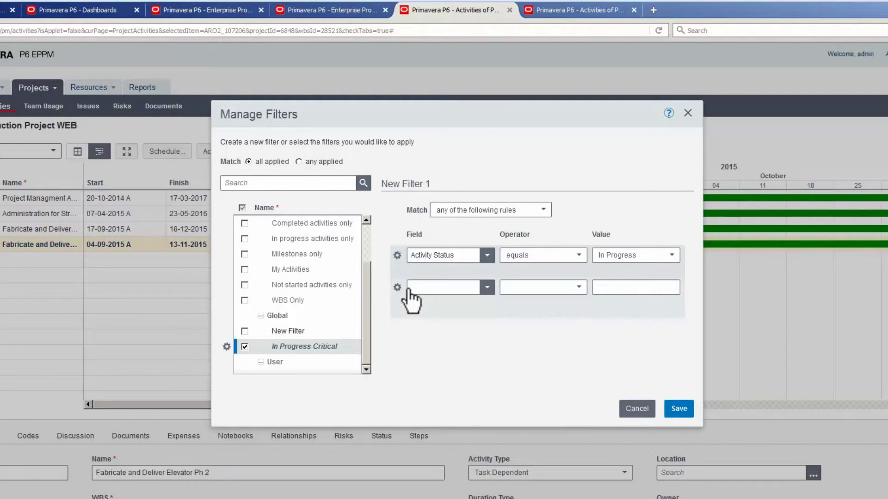
{"action": "left_click", "coordinate": [487, 287]}
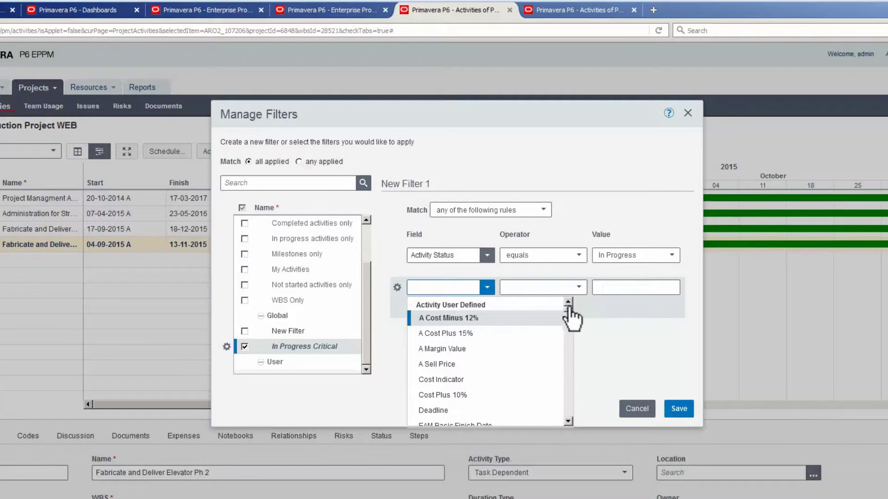
{"action": "left_click_drag", "start_coordinate": [570, 309], "coordinate": [567, 361]}
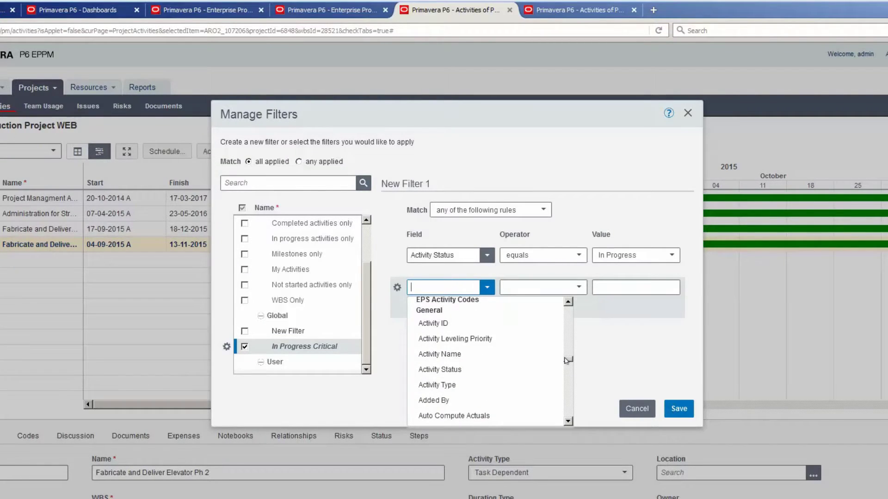
{"action": "scroll", "coordinate": [483, 407], "scroll_direction": "down", "scroll_amount": 3}
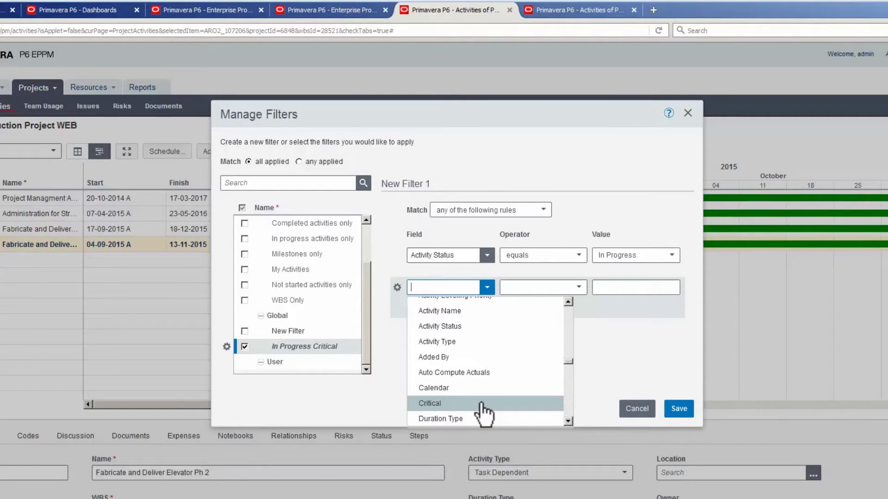
{"action": "left_click", "coordinate": [672, 287]}
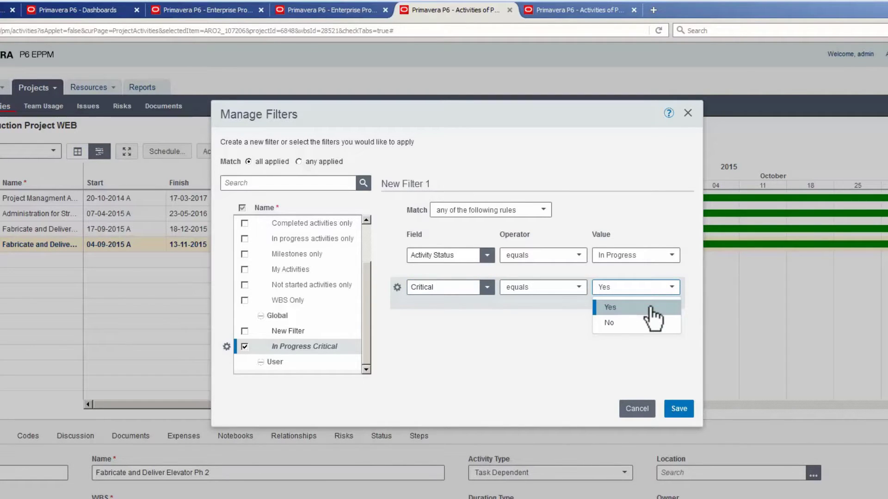
{"action": "left_click", "coordinate": [652, 308]}
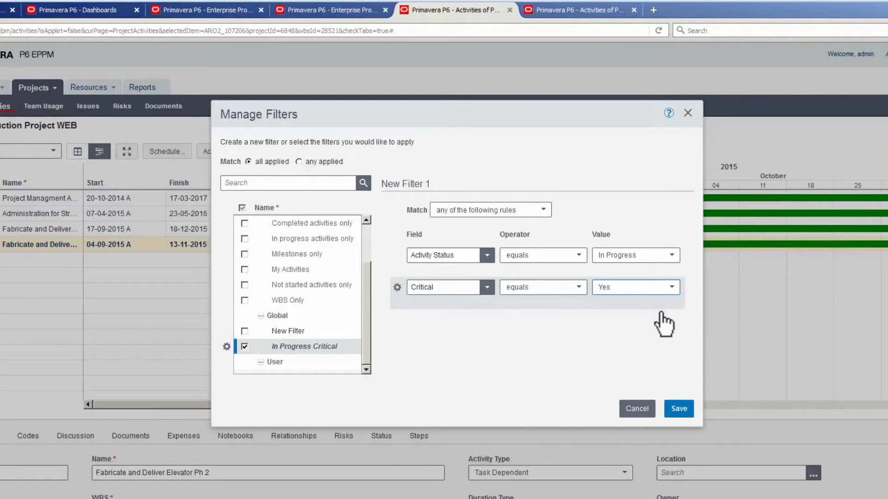
{"action": "left_click", "coordinate": [677, 407]}
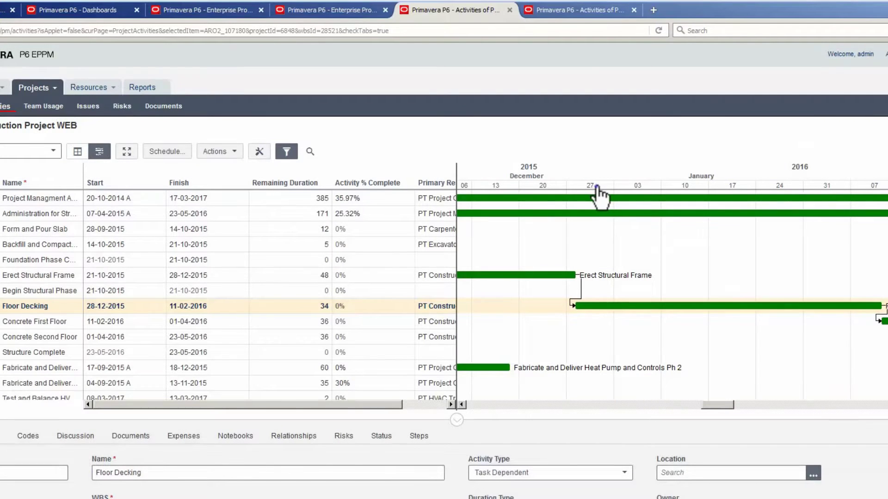
Step: Collapse the activity details panel, then switch to the Classic View activities tab
{"action": "scroll", "coordinate": [600, 197], "scroll_direction": "down", "scroll_amount": 1}
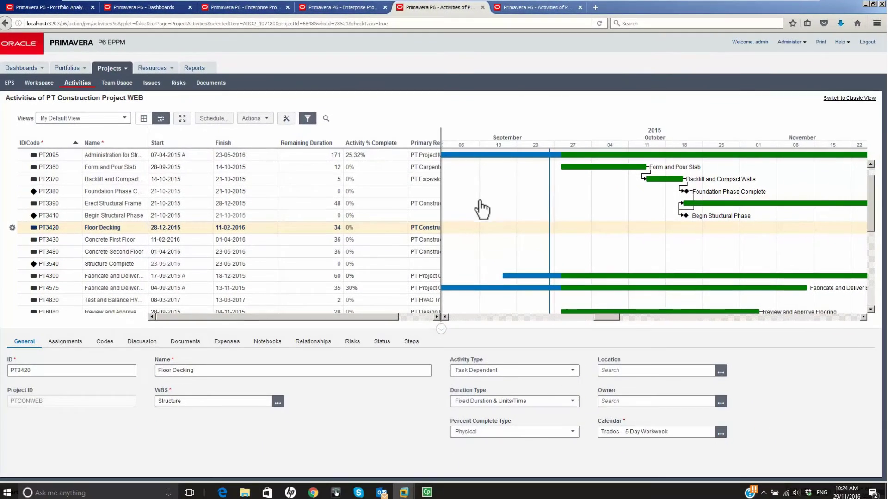
{"action": "left_click", "coordinate": [441, 329]}
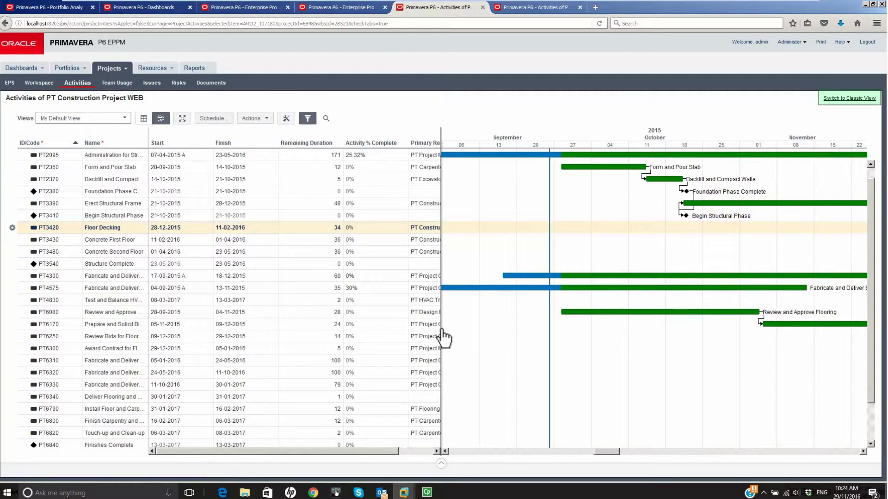
{"action": "left_click", "coordinate": [548, 11]}
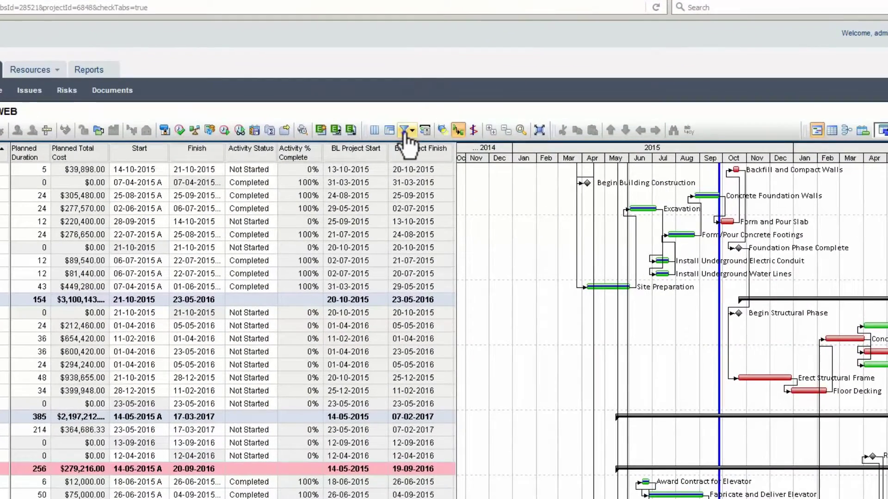
Step: From the Filters dialog, start a new filter in the Global group
{"action": "left_click", "coordinate": [405, 133]}
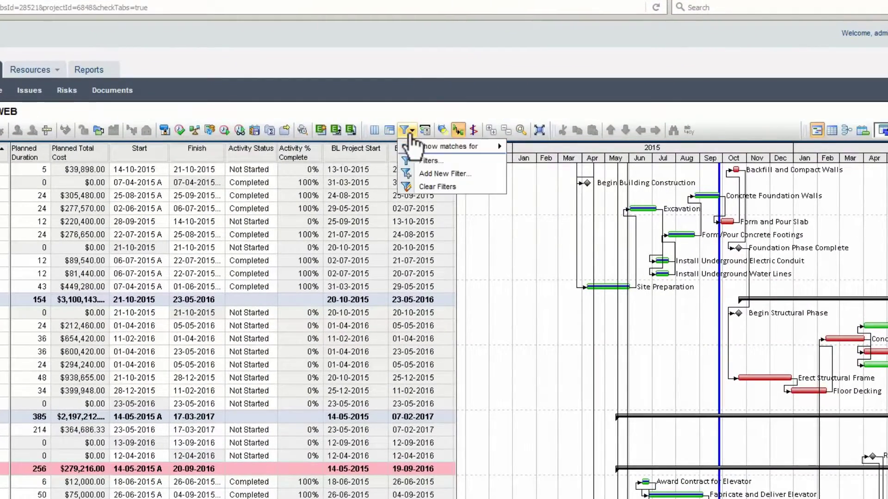
{"action": "left_click", "coordinate": [422, 162]}
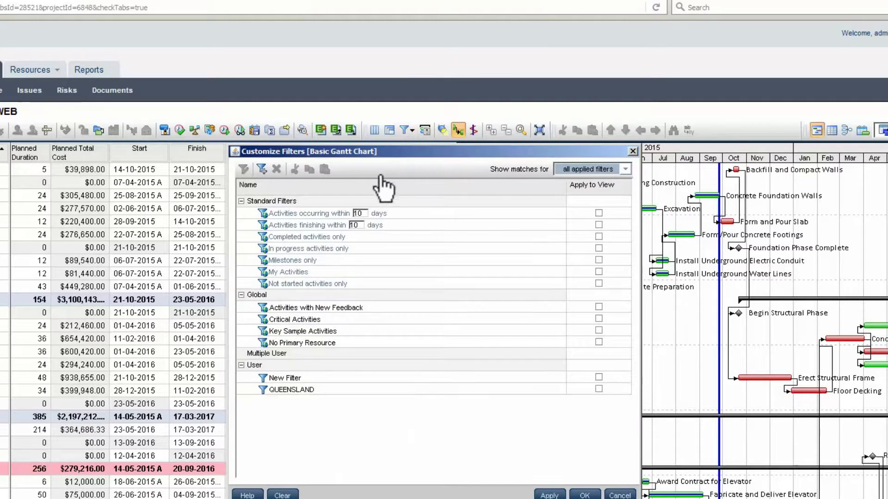
{"action": "left_click", "coordinate": [353, 298]}
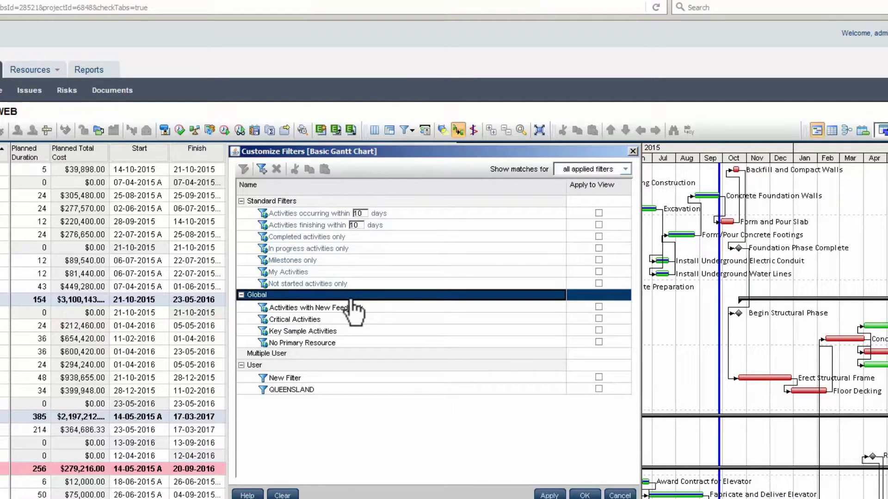
{"action": "left_click", "coordinate": [262, 170]}
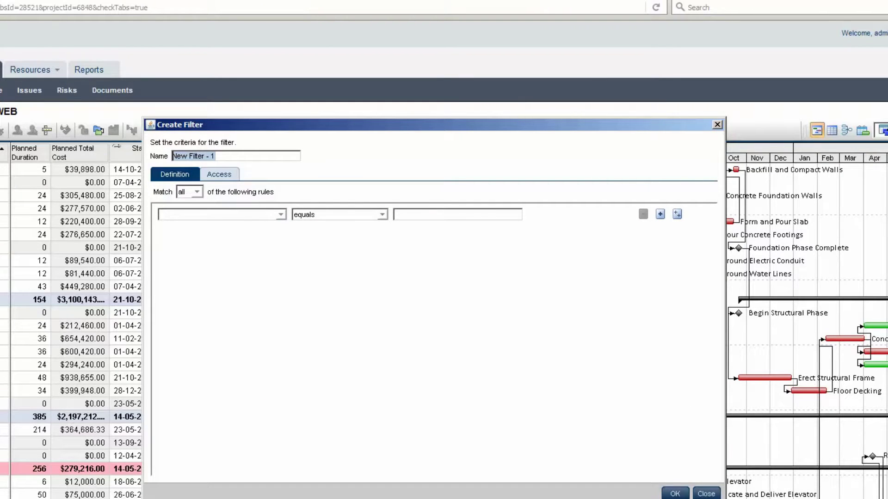
Step: Name the filter 'Activities Progress Critical' and set it to match any rule
{"action": "type", "text": "Activities Progress Critical"}
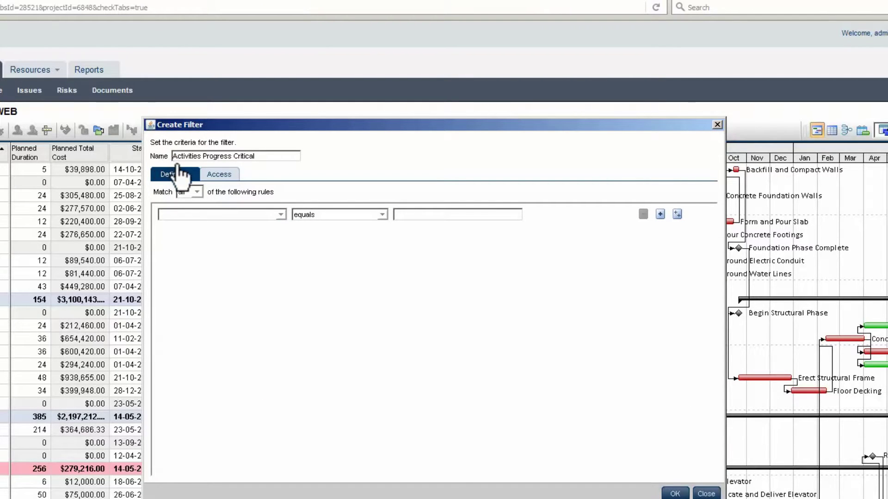
{"action": "left_click", "coordinate": [189, 192]}
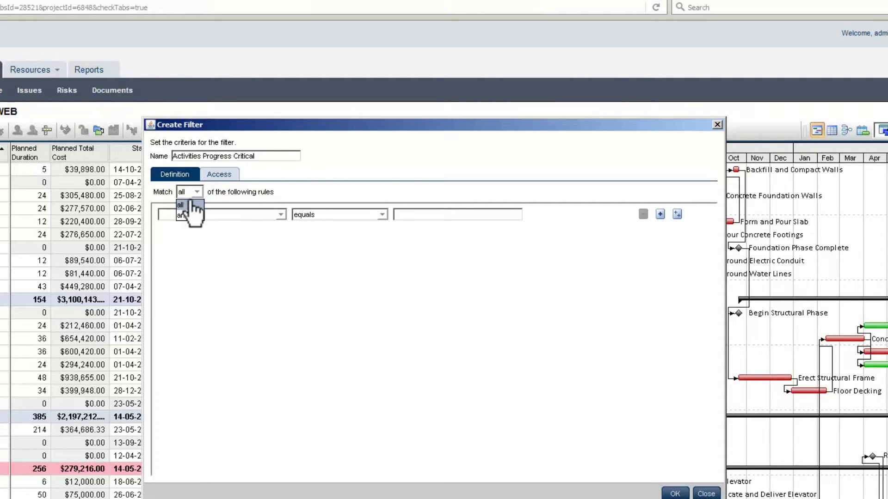
{"action": "left_click", "coordinate": [191, 216]}
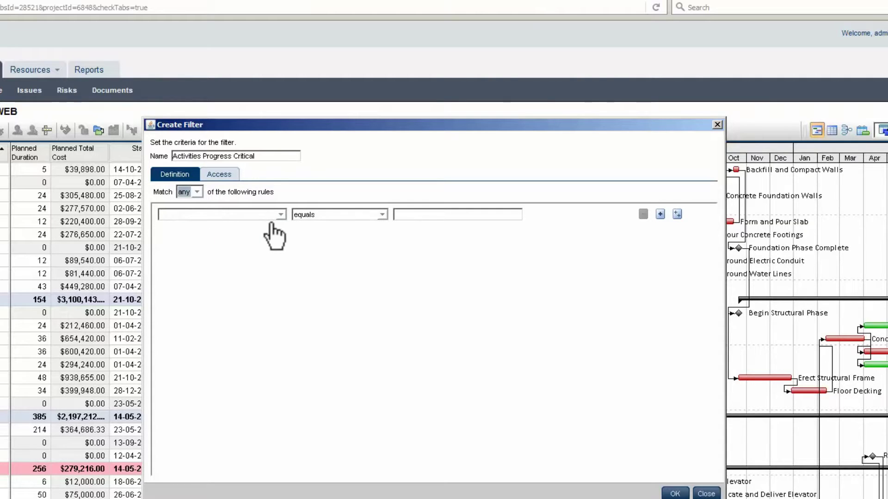
Step: Add the first rule: Activity Status equals In Progress
{"action": "left_click", "coordinate": [281, 215]}
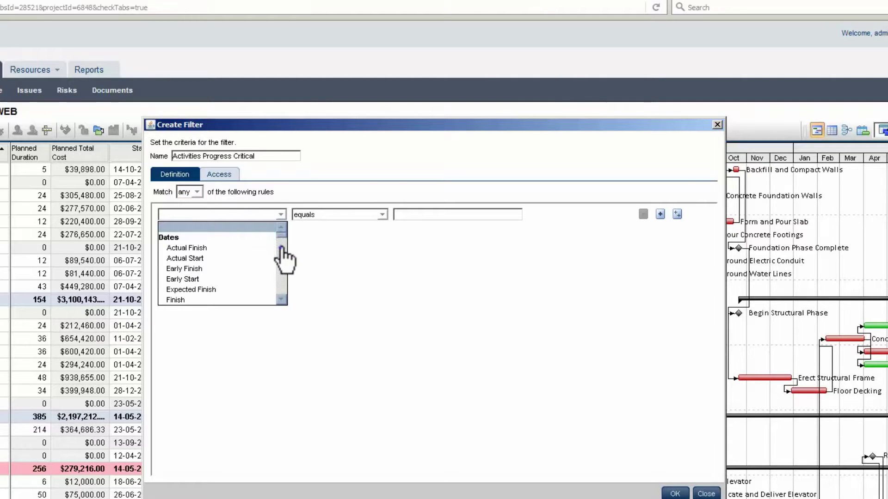
{"action": "scroll", "coordinate": [282, 253], "scroll_direction": "down", "scroll_amount": 12}
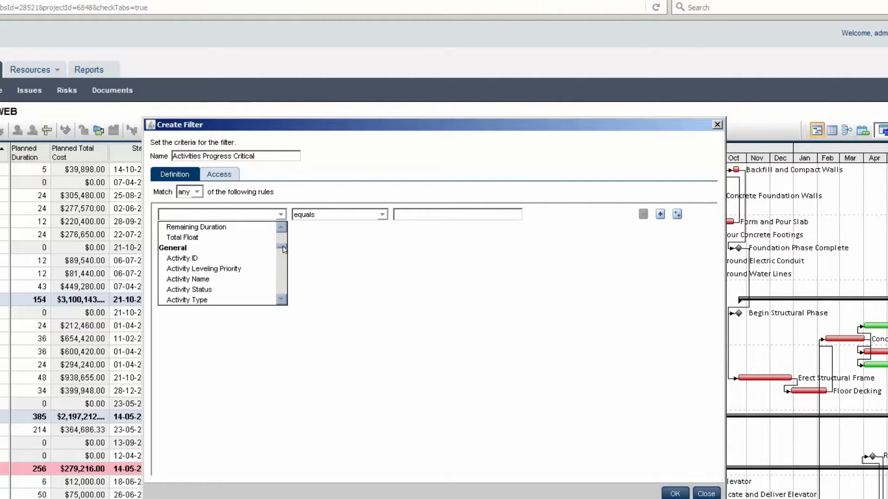
{"action": "mouse_move", "coordinate": [286, 259]}
{"action": "left_mouse_down"}
{"action": "mouse_move", "coordinate": [287, 282]}
{"action": "mouse_move", "coordinate": [282, 227]}
{"action": "mouse_move", "coordinate": [287, 247]}
{"action": "left_mouse_up"}
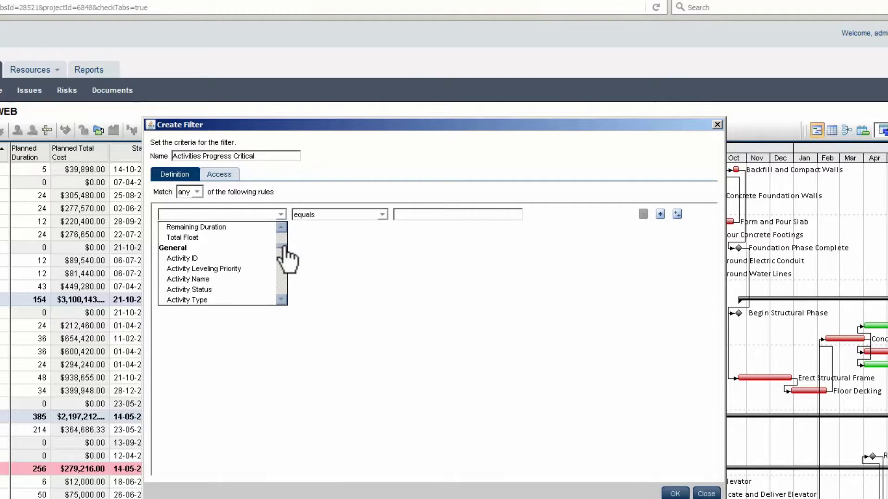
{"action": "left_click", "coordinate": [238, 289]}
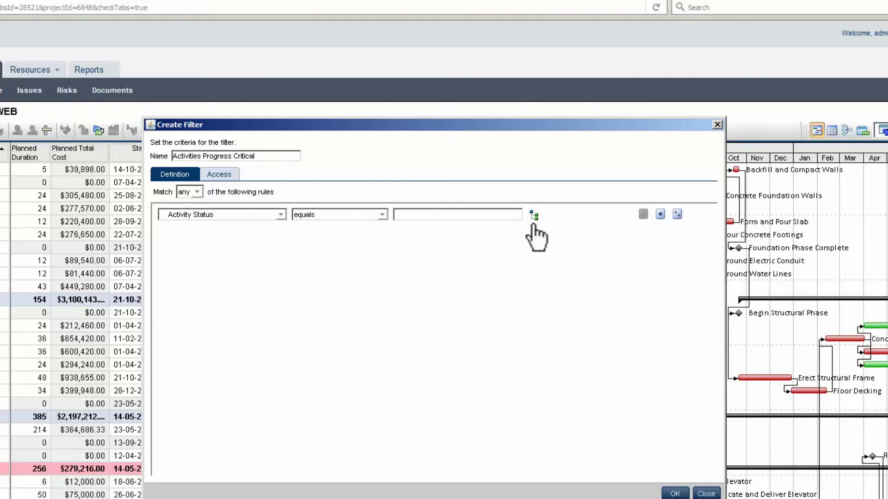
{"action": "left_click", "coordinate": [534, 215]}
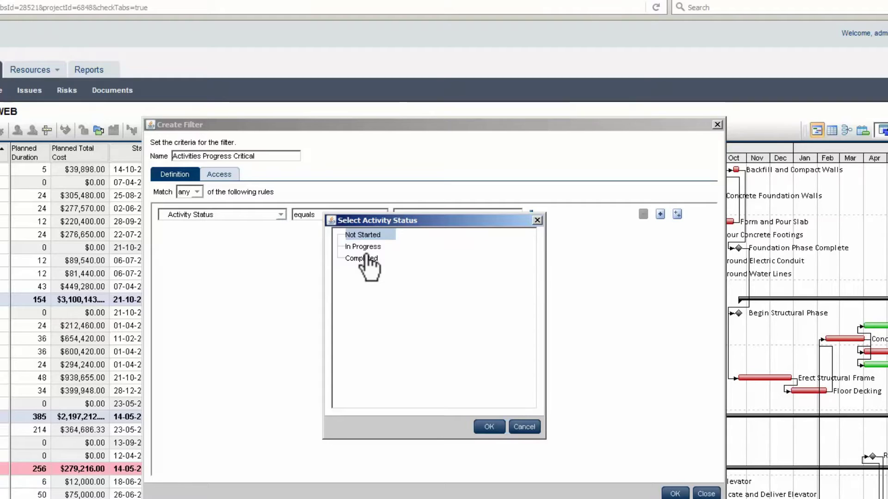
{"action": "left_click", "coordinate": [366, 250]}
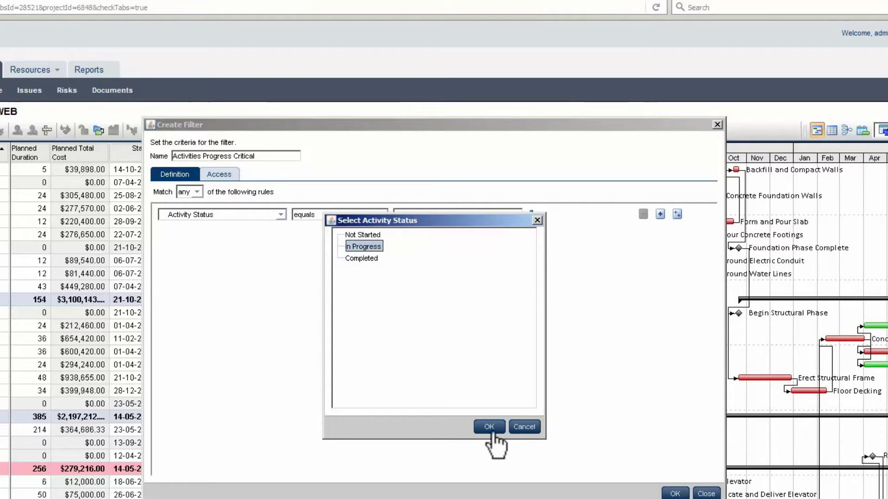
{"action": "left_click", "coordinate": [490, 427]}
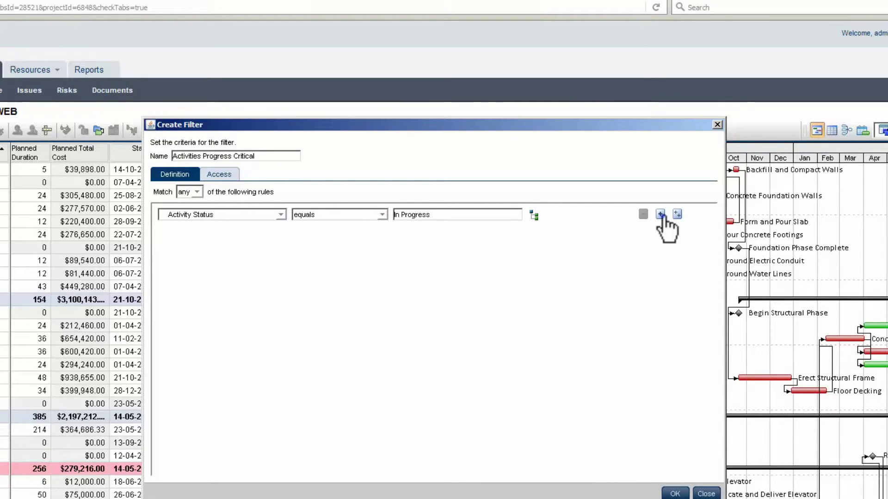
Step: Add a second rule on the Critical field and check the filter's user access
{"action": "double_click", "coordinate": [660, 214]}
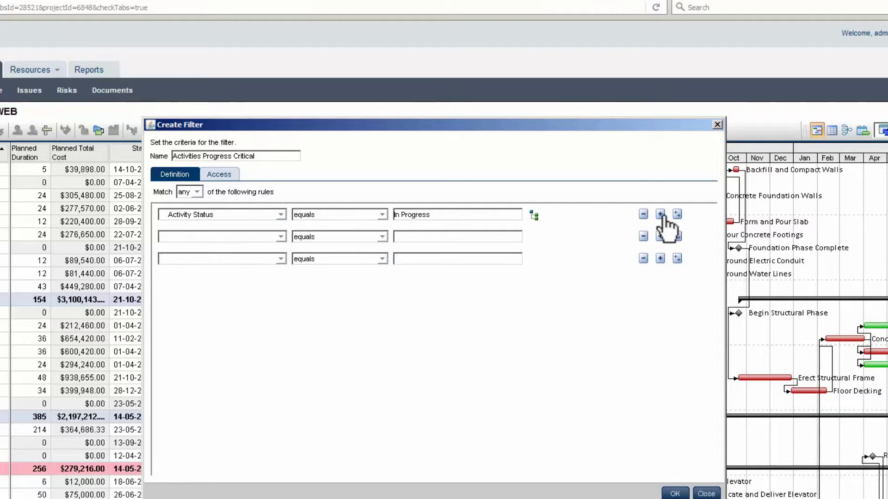
{"action": "left_click", "coordinate": [281, 236]}
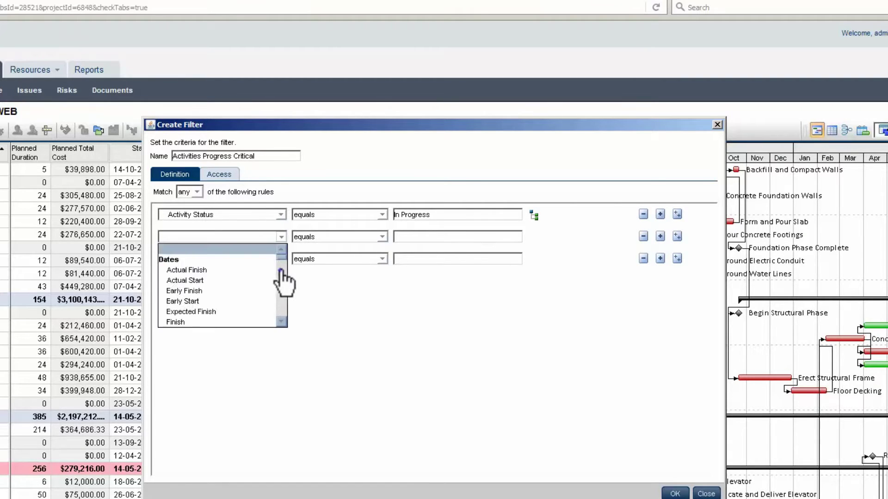
{"action": "scroll", "coordinate": [281, 273], "scroll_direction": "down", "scroll_amount": 10}
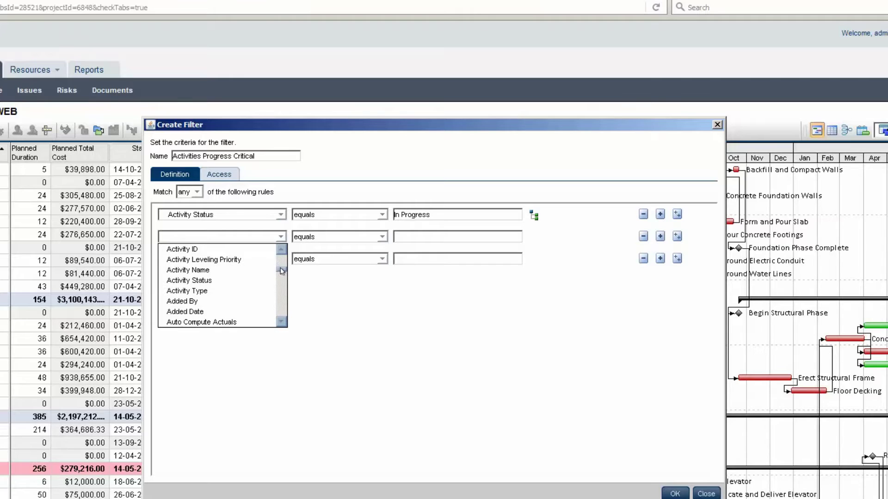
{"action": "scroll", "coordinate": [281, 271], "scroll_direction": "down", "scroll_amount": 3}
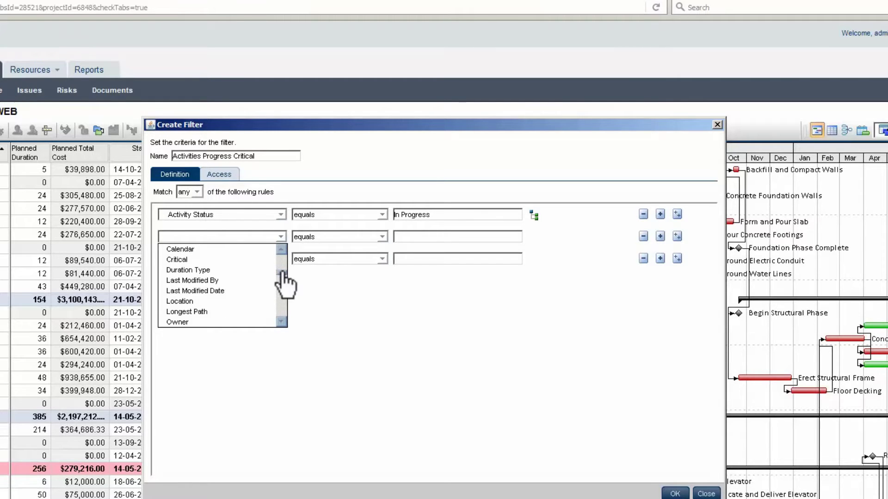
{"action": "left_click", "coordinate": [212, 259]}
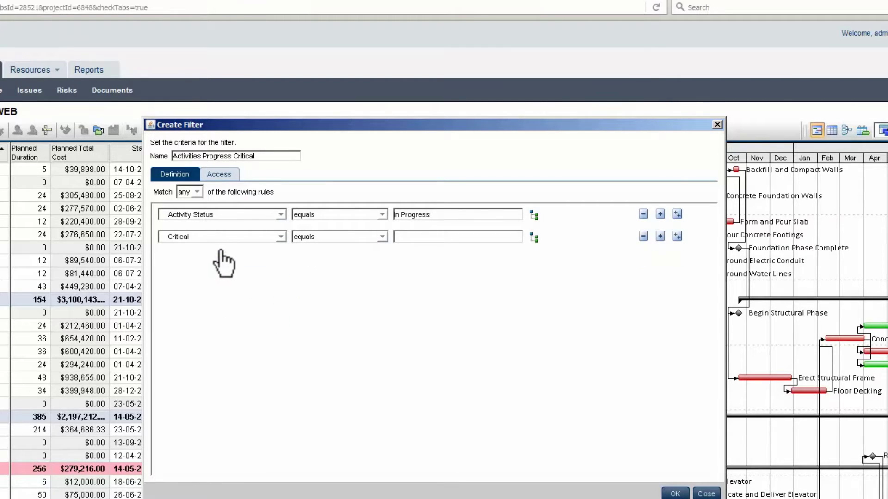
{"action": "left_click", "coordinate": [227, 185]}
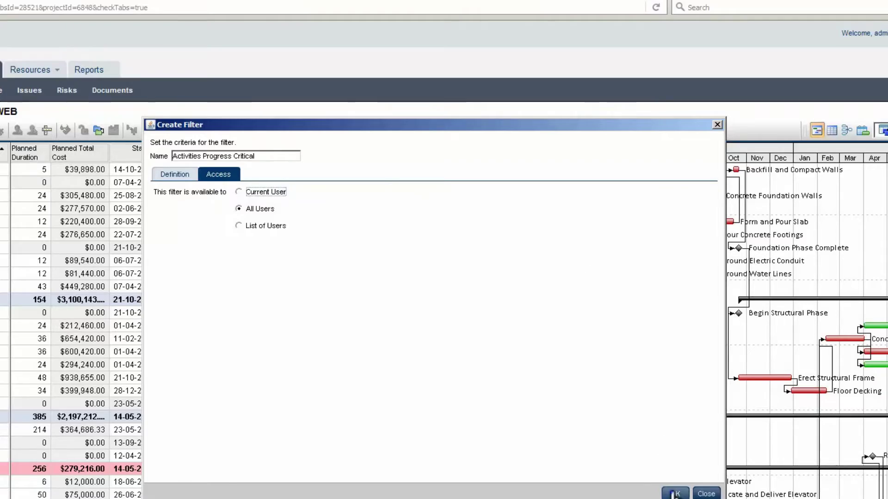
Step: Save the filter for All Users and apply Activities Progress Critical to the view
{"action": "left_click", "coordinate": [674, 493]}
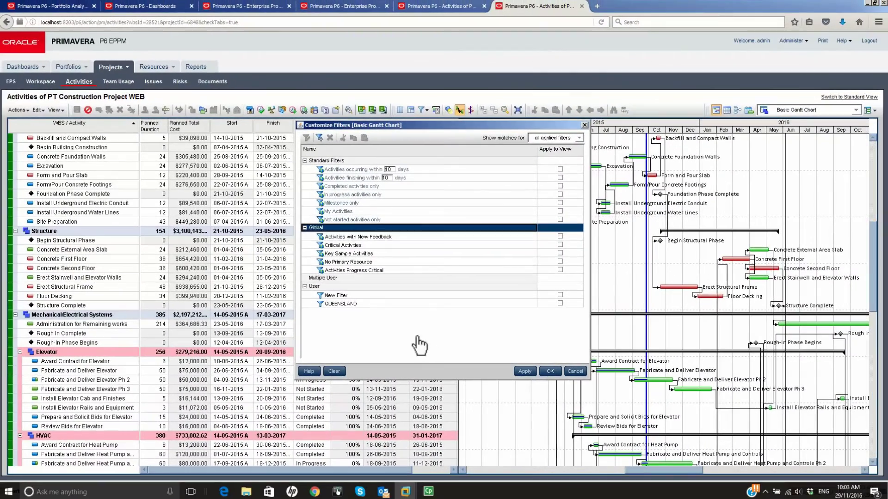
{"action": "left_click", "coordinate": [455, 270]}
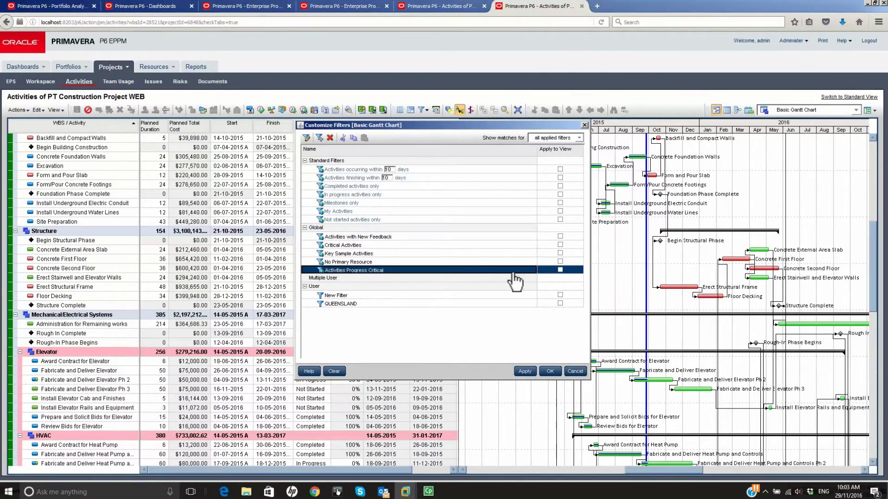
{"action": "left_click", "coordinate": [560, 271]}
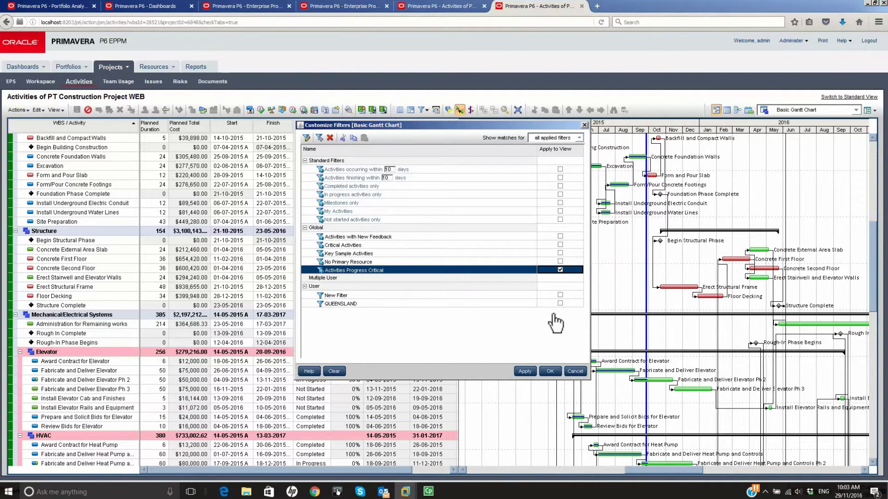
{"action": "left_click", "coordinate": [552, 376]}
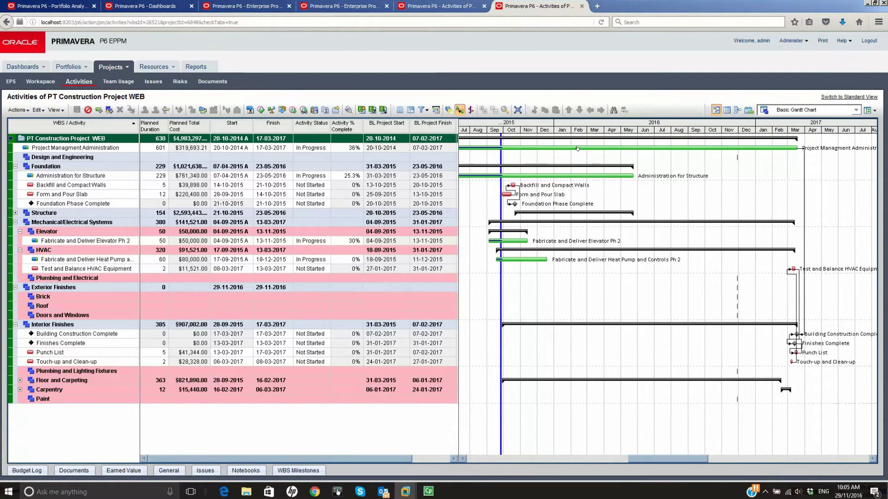
Step: Turn on Hide if empty for the WBS grouping bands
{"action": "left_click", "coordinate": [410, 111]}
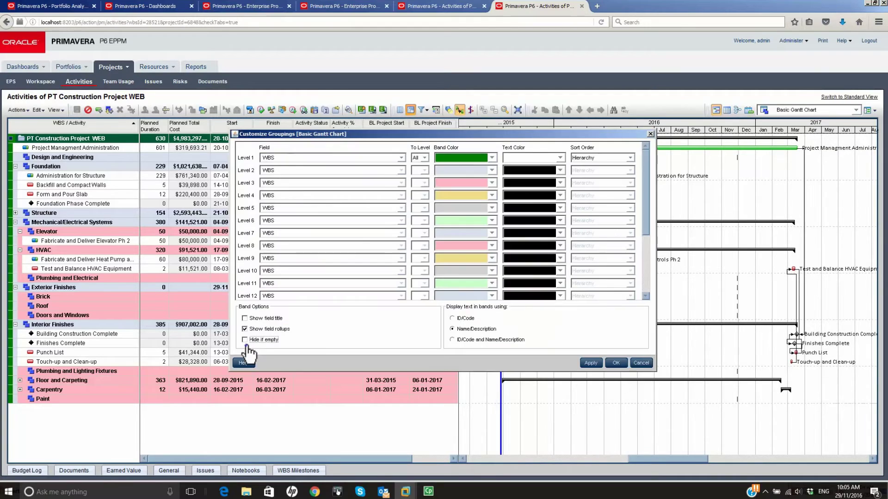
{"action": "left_click", "coordinate": [616, 363]}
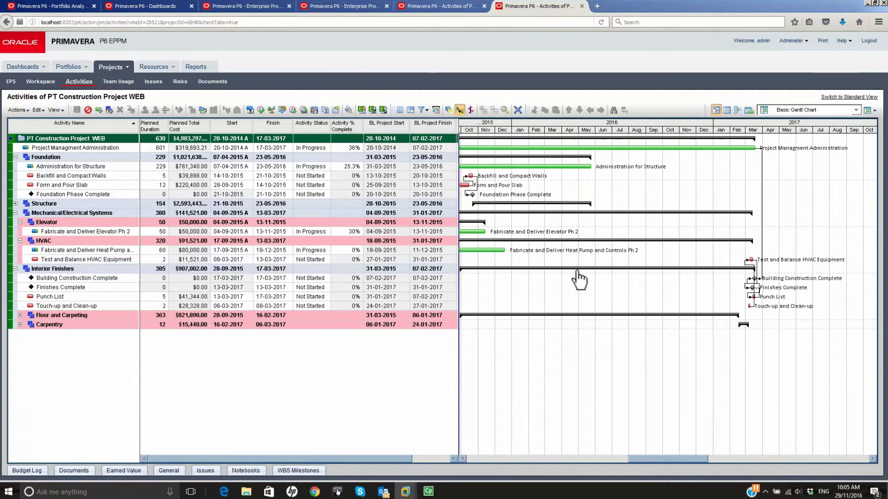